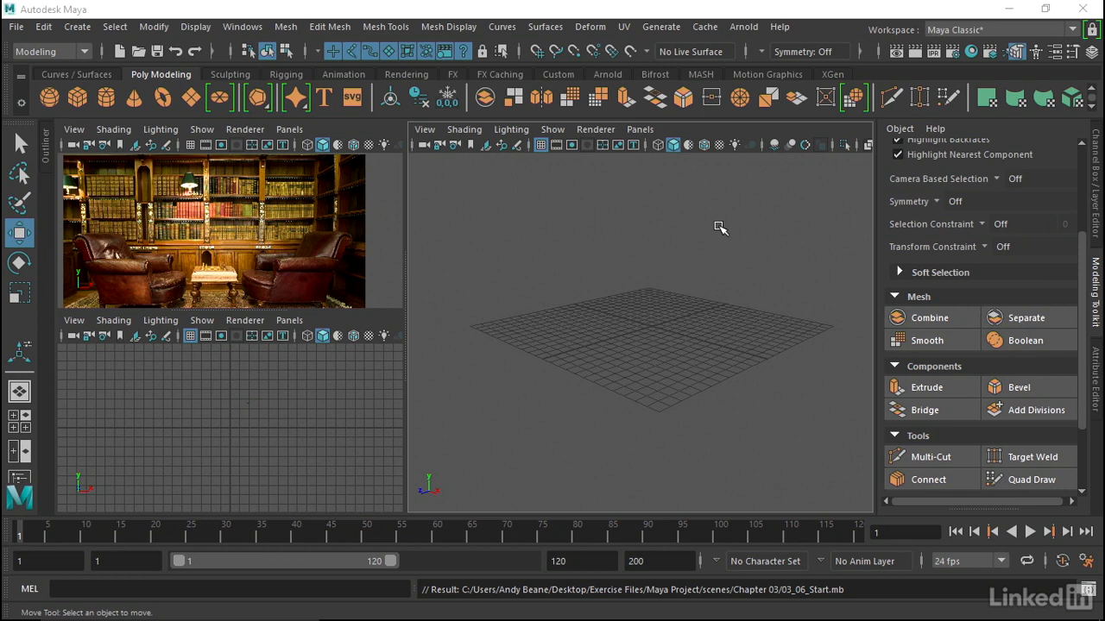
# - Examine the bookcase in the reference photo up close, including its shelves, columns, trim and lower cabinets
pyautogui.click(275, 198)
pyautogui.press('space')
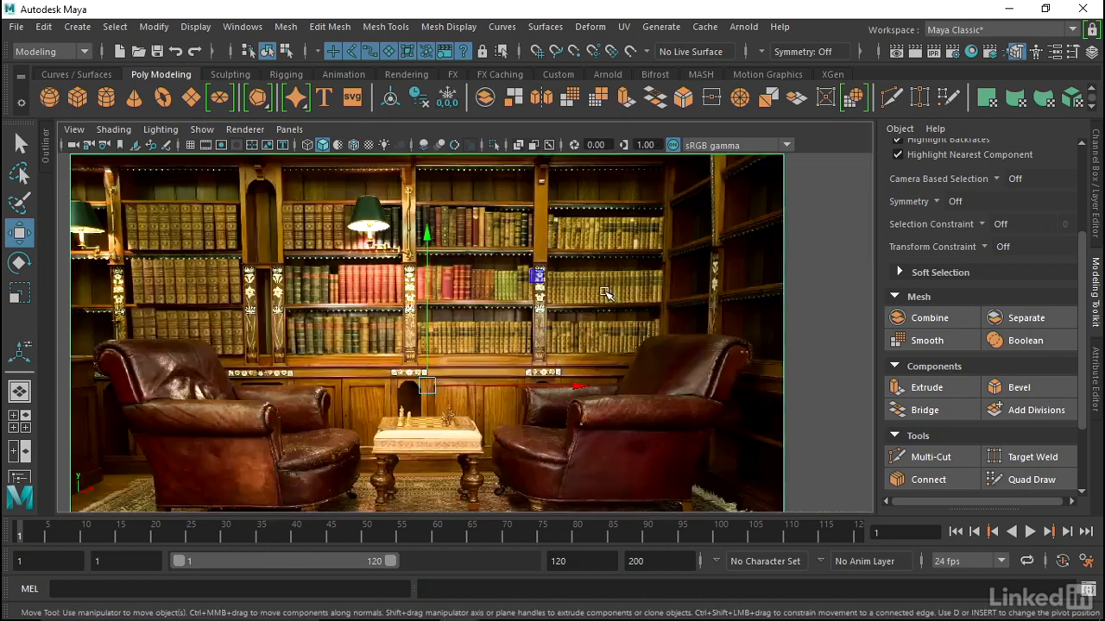
pyautogui.scroll(4, 553, 316)
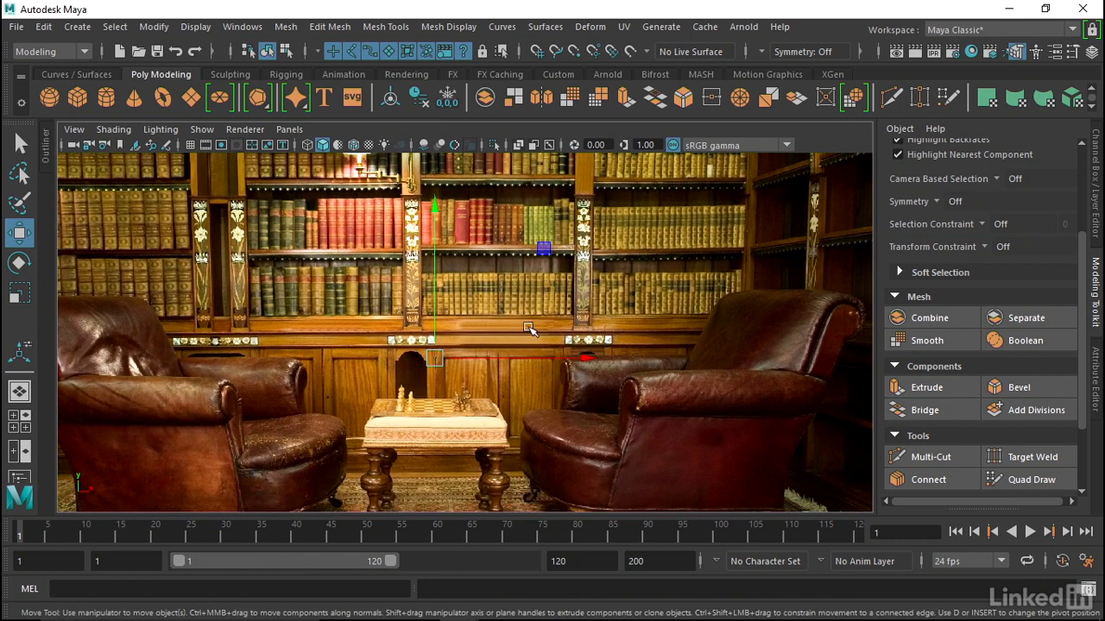
pyautogui.scroll(2, 518, 339)
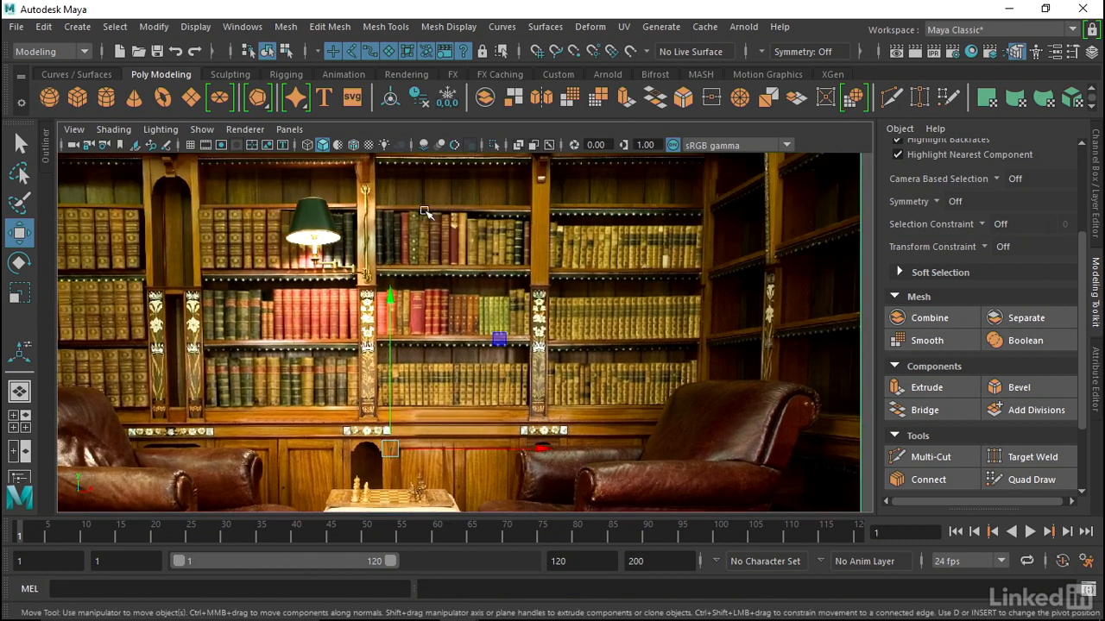
pyautogui.keyDown('alt'); pyautogui.moveTo(345, 388); pyautogui.dragTo(352, 289, button='middle'); pyautogui.keyUp('alt')
pyautogui.keyDown('alt'); pyautogui.moveTo(352, 289); pyautogui.dragTo(533, 336, button='right'); pyautogui.keyUp('alt')
pyautogui.keyDown('alt'); pyautogui.moveTo(557, 329); pyautogui.dragTo(533, 367, button='middle'); pyautogui.keyUp('alt')
pyautogui.keyDown('alt'); pyautogui.moveTo(533, 366); pyautogui.dragTo(416, 349, button='right'); pyautogui.keyUp('alt')
pyautogui.keyDown('alt'); pyautogui.moveTo(503, 350); pyautogui.dragTo(494, 509, button='middle'); pyautogui.keyUp('alt')
pyautogui.keyDown('alt'); pyautogui.moveTo(466, 243); pyautogui.dragTo(477, 306, button='middle'); pyautogui.keyUp('alt')
pyautogui.keyDown('alt'); pyautogui.moveTo(471, 307); pyautogui.dragTo(561, 277, button='right'); pyautogui.keyUp('alt')
pyautogui.moveTo(565, 487)
pyautogui.keyDown('alt'); pyautogui.mouseDown(button='middle')
pyautogui.moveTo(645, 235)
pyautogui.moveTo(616, 43)
pyautogui.mouseUp(button='middle'); pyautogui.keyUp('alt')
pyautogui.keyDown('alt'); pyautogui.moveTo(654, 429); pyautogui.dragTo(618, 151, button='middle'); pyautogui.keyUp('alt')
pyautogui.keyDown('alt'); pyautogui.moveTo(544, 340); pyautogui.dragTo(419, 324, button='right'); pyautogui.keyUp('alt')
pyautogui.keyDown('alt'); pyautogui.moveTo(417, 226); pyautogui.dragTo(291, 364, button='middle'); pyautogui.keyUp('alt')
pyautogui.keyDown('alt'); pyautogui.moveTo(291, 363); pyautogui.dragTo(269, 362, button='right'); pyautogui.keyUp('alt')
pyautogui.keyDown('alt'); pyautogui.moveTo(264, 357); pyautogui.dragTo(289, 371, button='middle'); pyautogui.keyUp('alt')
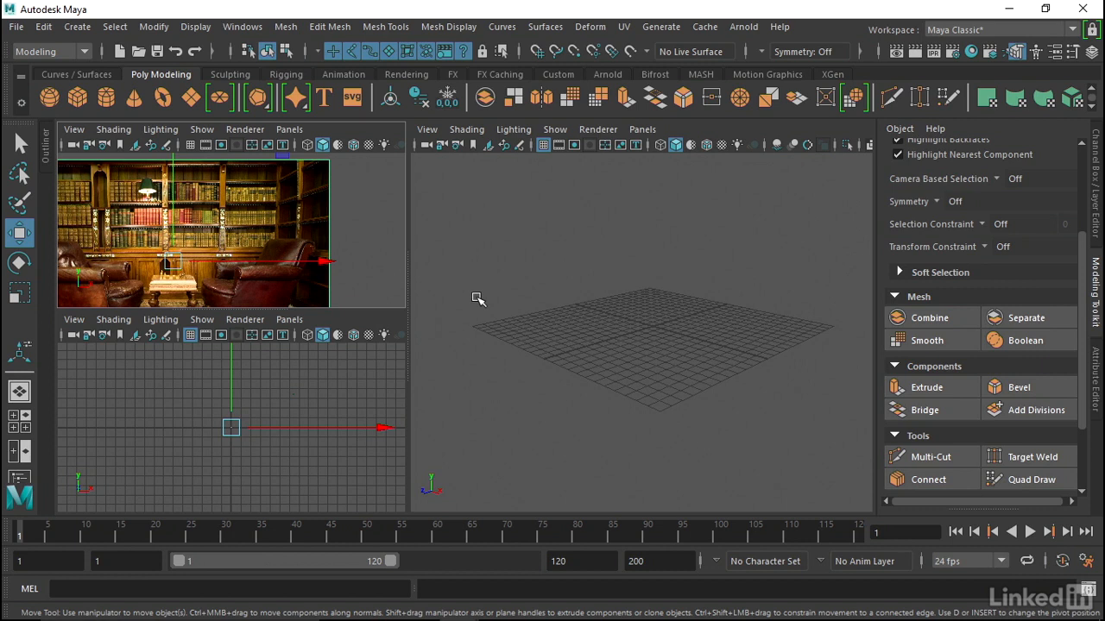
# - Create a polygon cube and set its height to 274
pyautogui.click(75, 98)
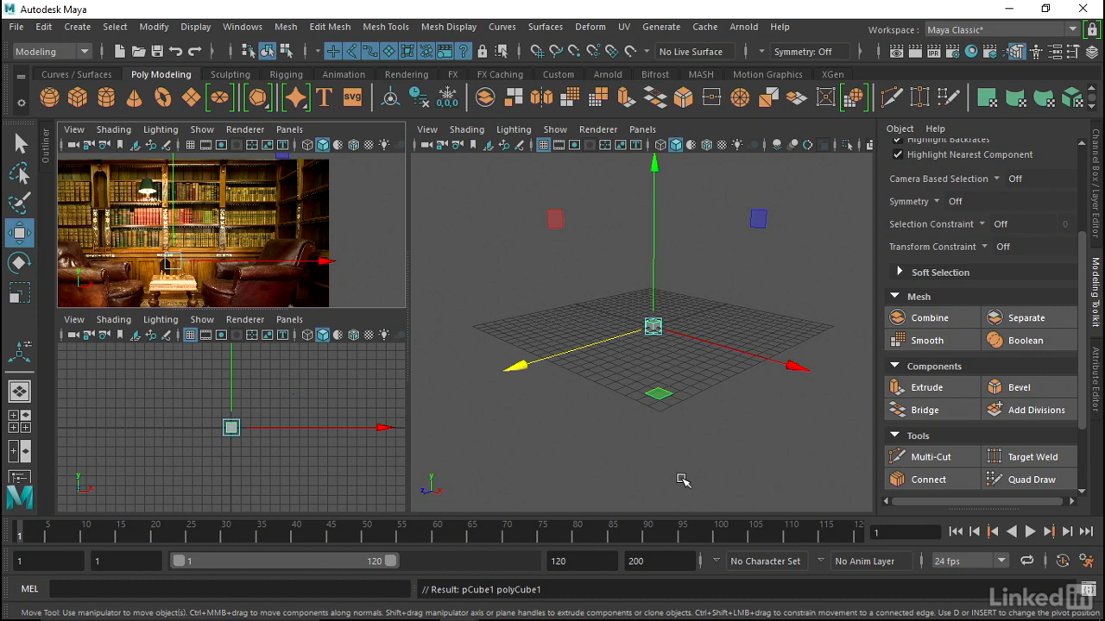
pyautogui.click(1098, 225)
pyautogui.scroll(-1, 972, 298)
pyautogui.click(925, 322)
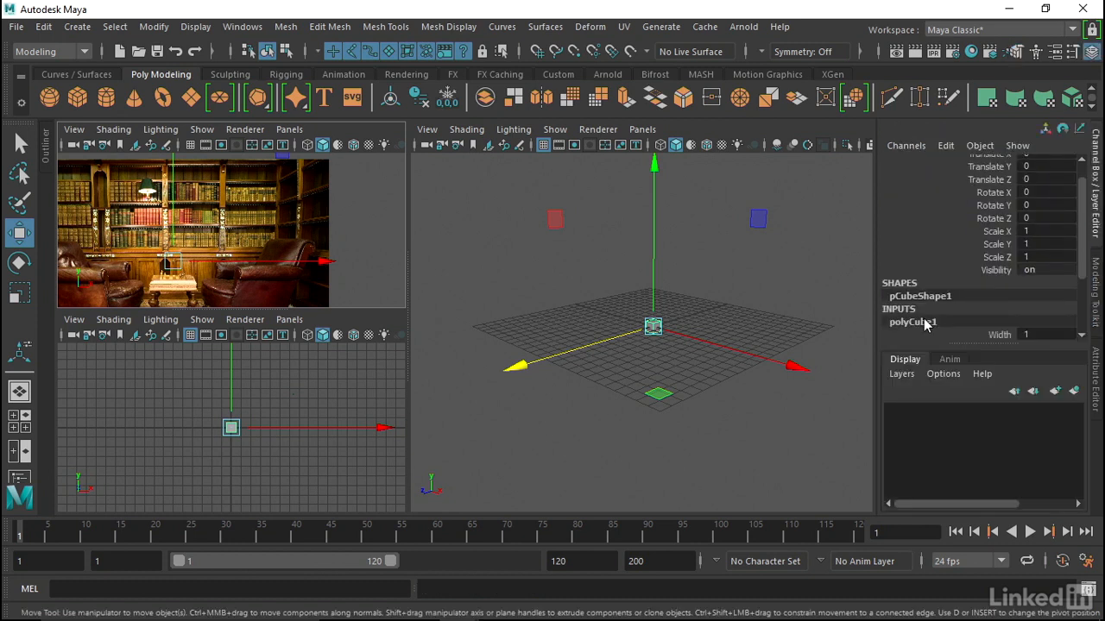
pyautogui.scroll(-2, 928, 319)
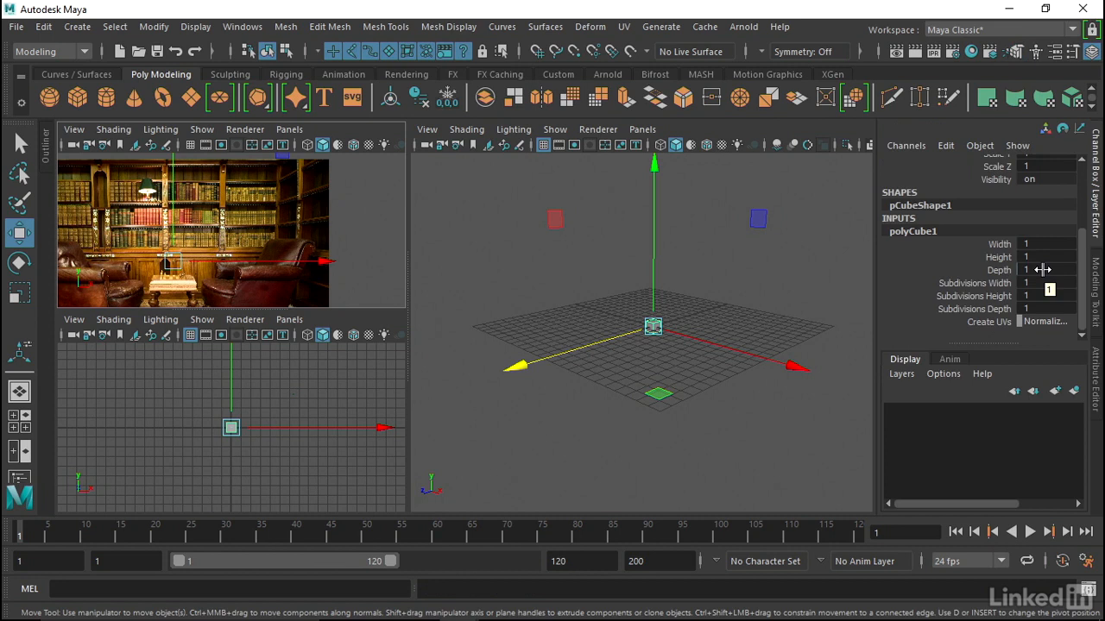
pyautogui.click(1045, 257)
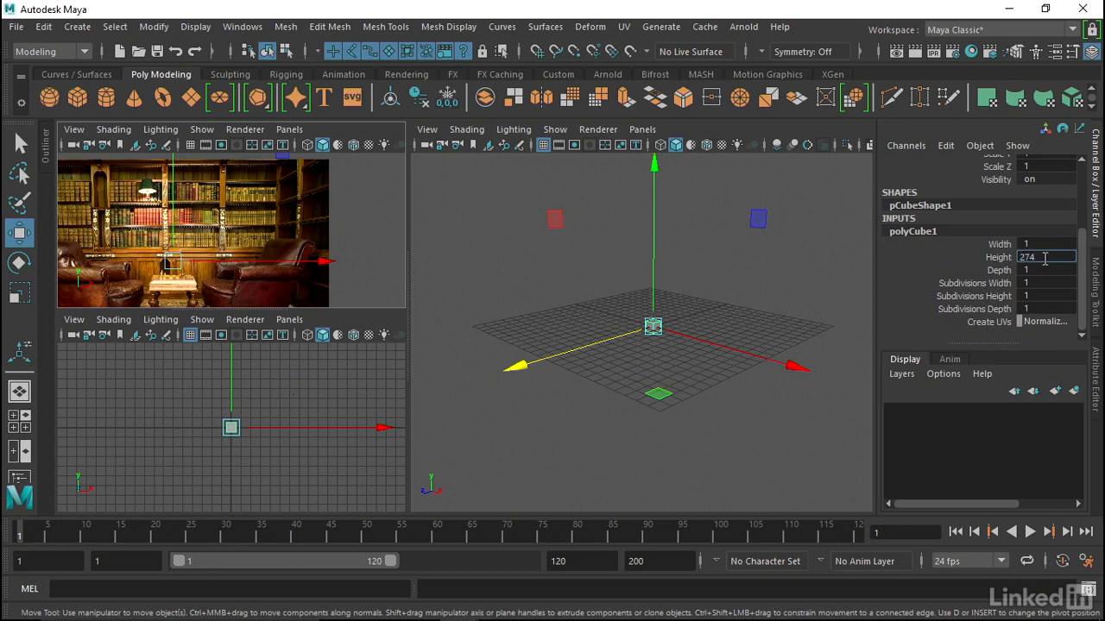
pyautogui.press('Return')
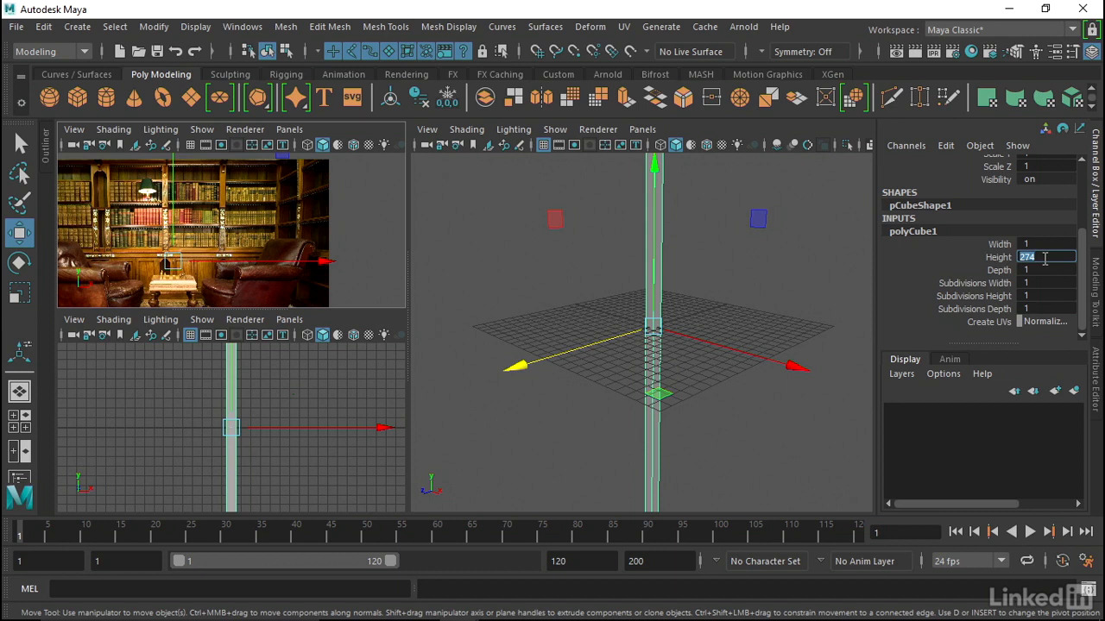
# - Set the cube's width to 304 and its depth to 45
pyautogui.click(1036, 244)
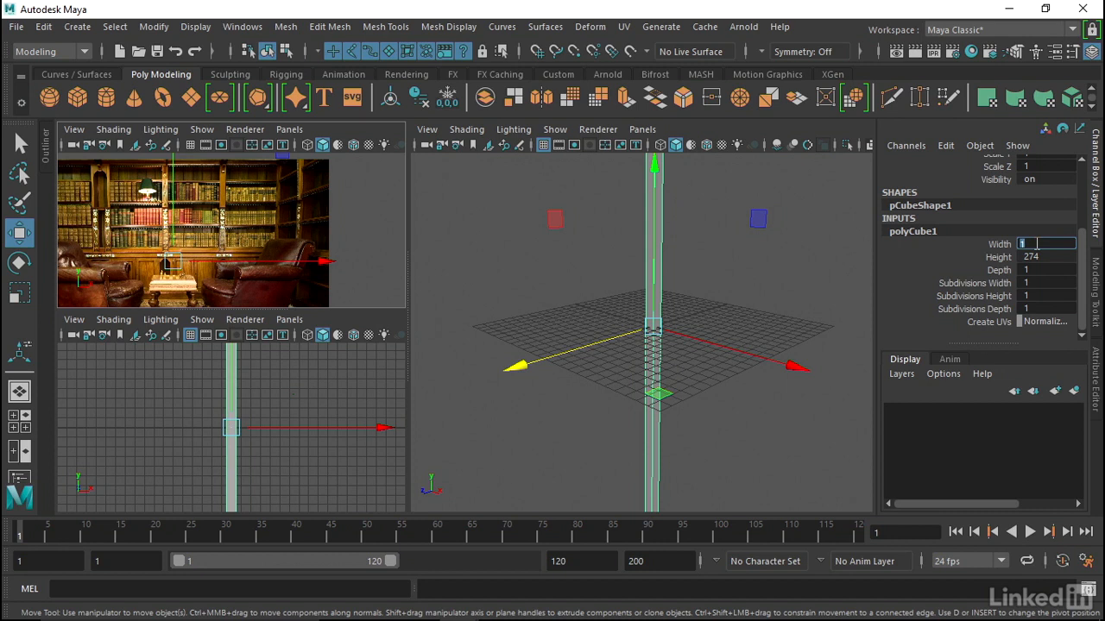
pyautogui.press('Return')
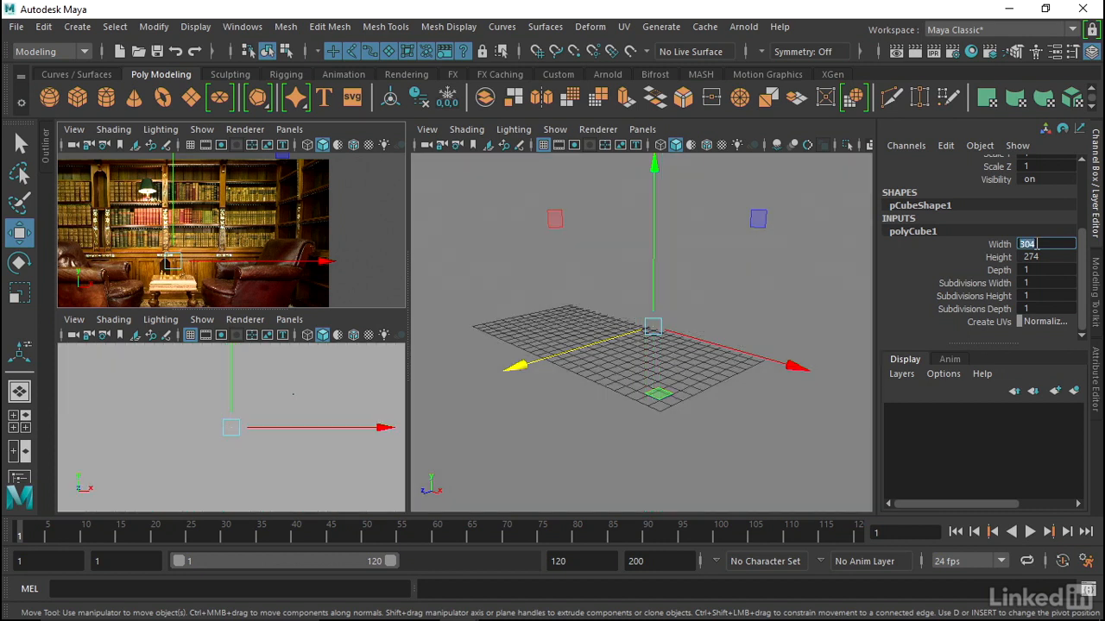
pyautogui.keyDown('alt'); pyautogui.moveTo(697, 302); pyautogui.dragTo(436, 277, button='right'); pyautogui.keyUp('alt')
pyautogui.keyDown('alt'); pyautogui.moveTo(629, 278); pyautogui.dragTo(577, 234); pyautogui.keyUp('alt')
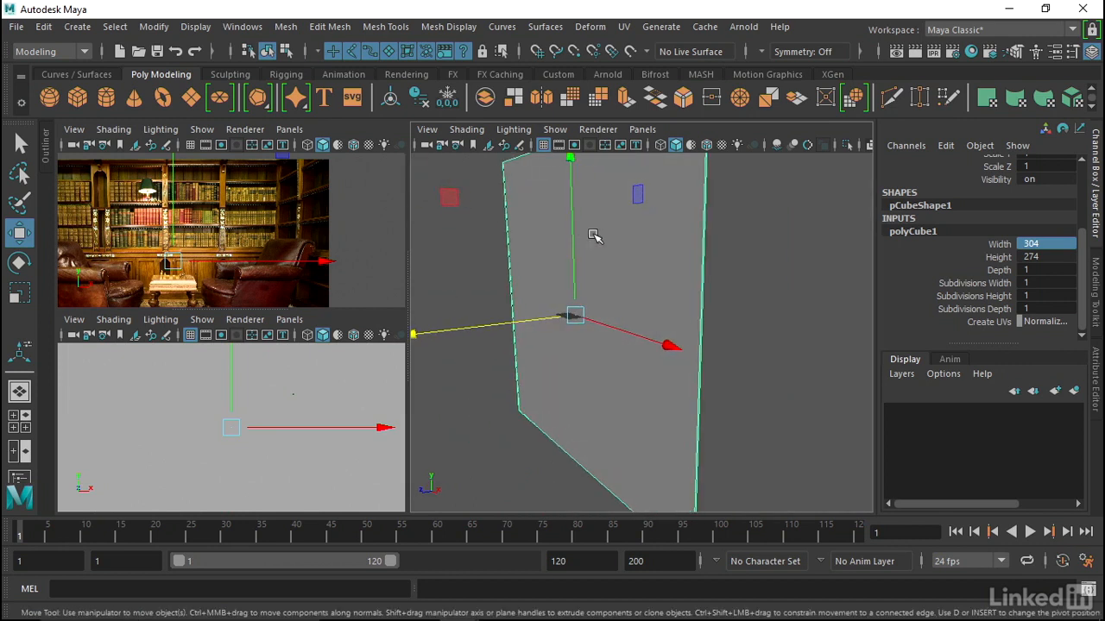
pyautogui.doubleClick(1033, 271)
pyautogui.write('45')
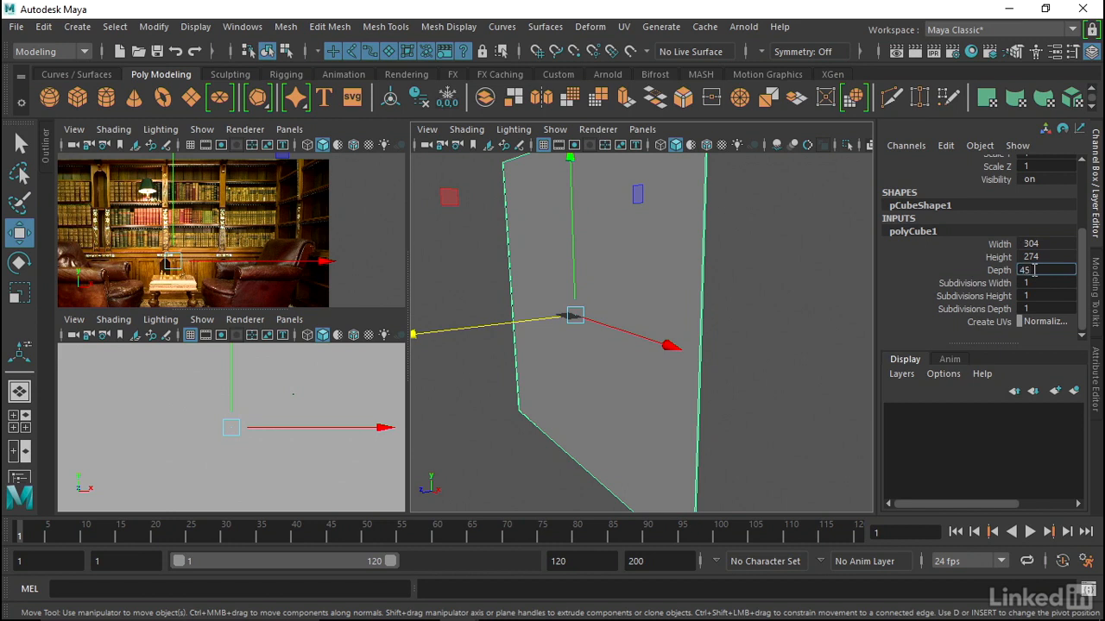
pyautogui.press('Return')
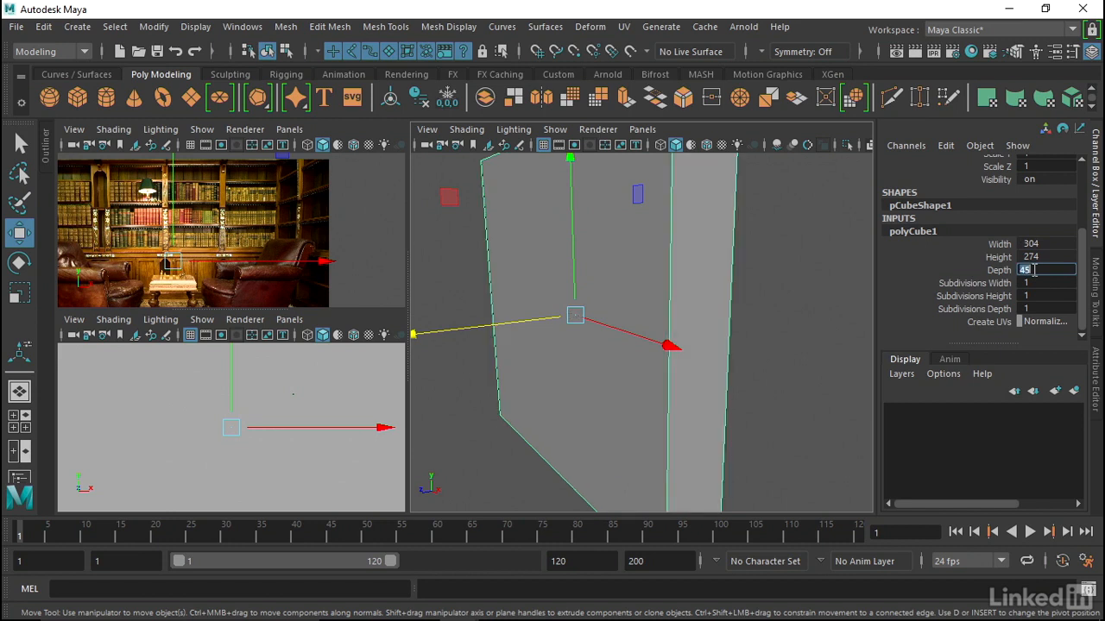
# - In the front view, snap the box's pivot vertically to its bottom edge using vertex snapping
pyautogui.keyDown('alt'); pyautogui.moveTo(664, 310); pyautogui.dragTo(708, 293); pyautogui.keyUp('alt')
pyautogui.keyDown('alt'); pyautogui.moveTo(708, 293); pyautogui.dragTo(616, 325, button='right'); pyautogui.keyUp('alt')
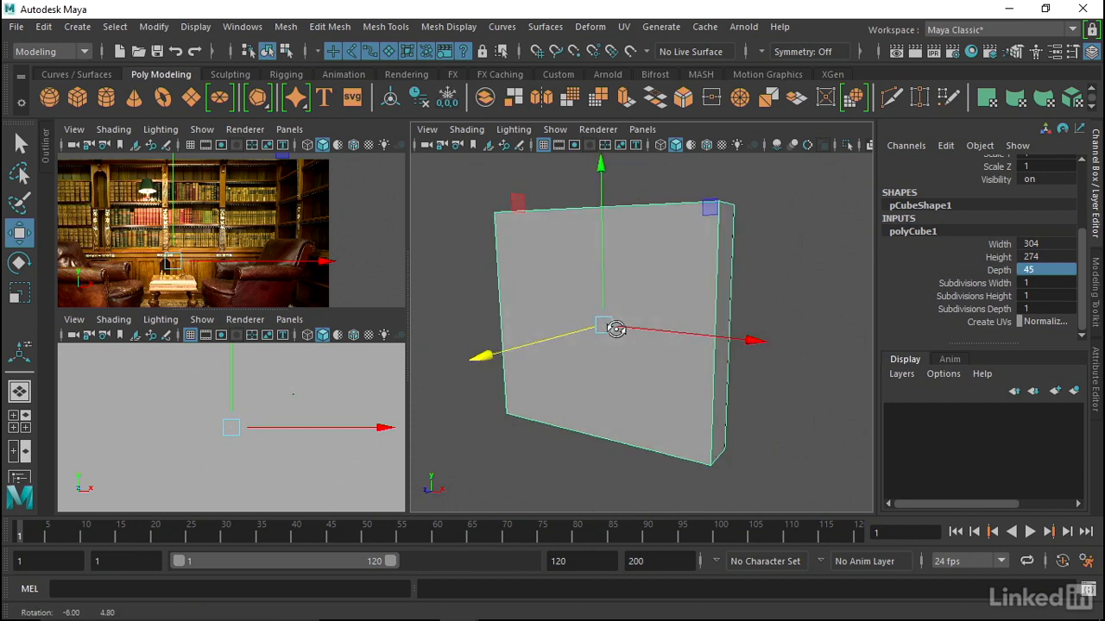
pyautogui.keyDown('alt'); pyautogui.moveTo(616, 325); pyautogui.dragTo(654, 317); pyautogui.keyUp('alt')
pyautogui.keyDown('alt'); pyautogui.moveTo(654, 318); pyautogui.dragTo(622, 327, button='right'); pyautogui.keyUp('alt')
pyautogui.moveTo(623, 327)
pyautogui.keyDown('alt'); pyautogui.mouseDown()
pyautogui.moveTo(592, 323)
pyautogui.moveTo(644, 333)
pyautogui.moveTo(624, 328)
pyautogui.moveTo(633, 328)
pyautogui.mouseUp(); pyautogui.keyUp('alt')
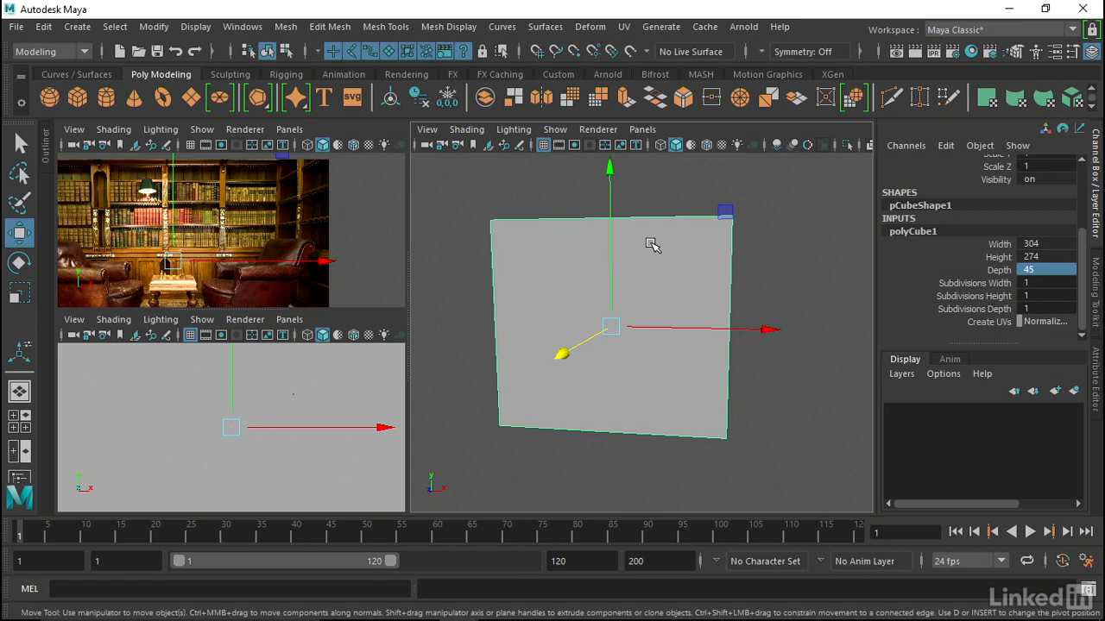
pyautogui.press('space')
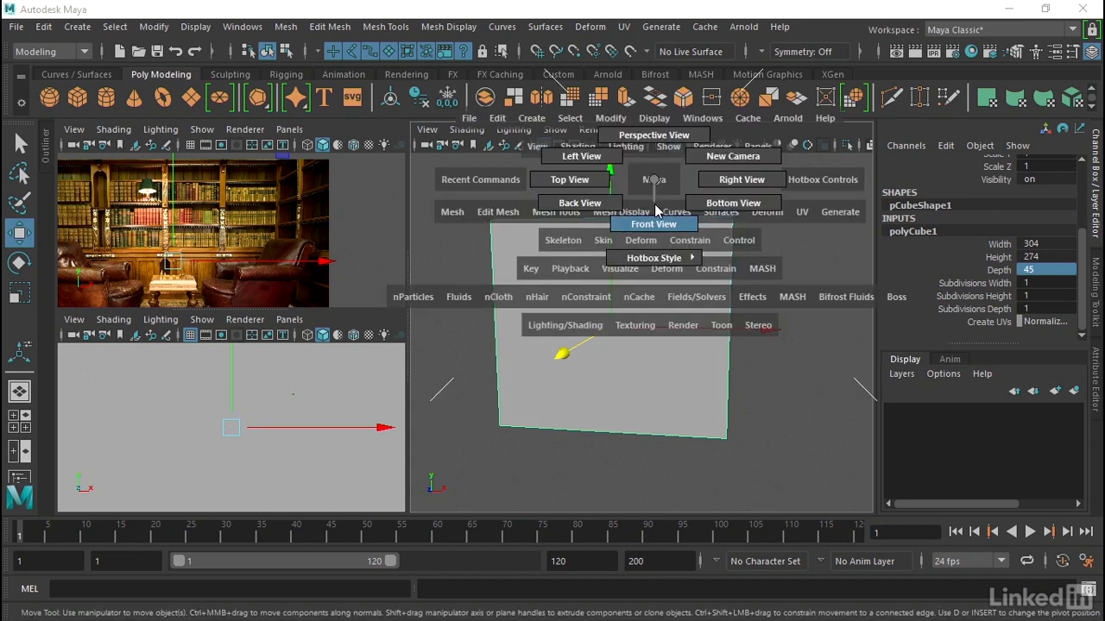
pyautogui.click(654, 210)
pyautogui.press('f')
pyautogui.hotkey('shift', 'f')
pyautogui.press('d')
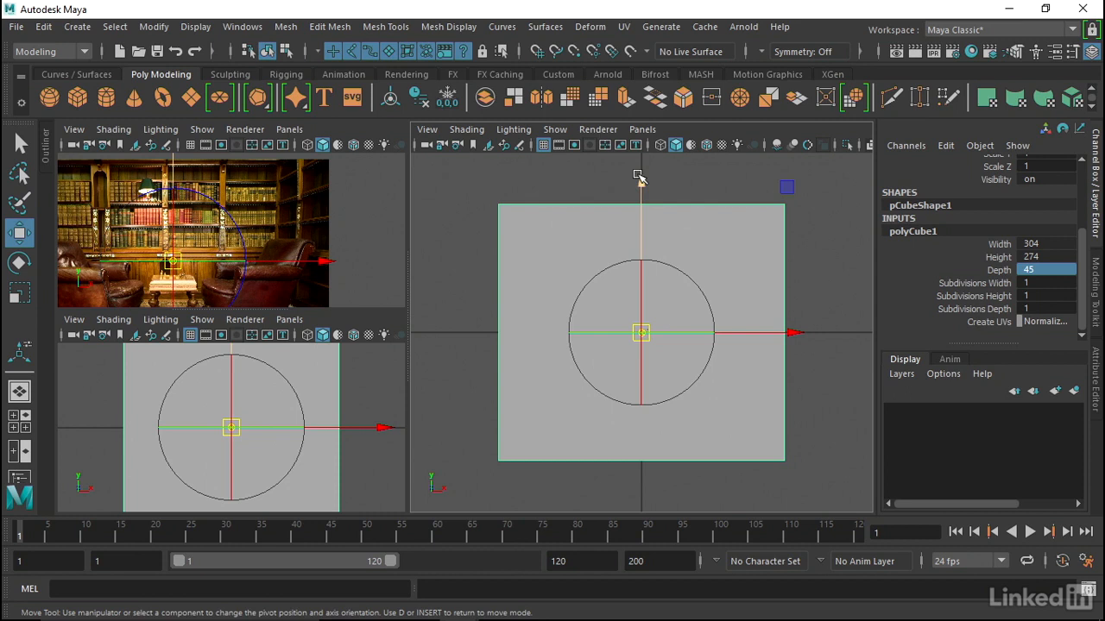
pyautogui.press('v')
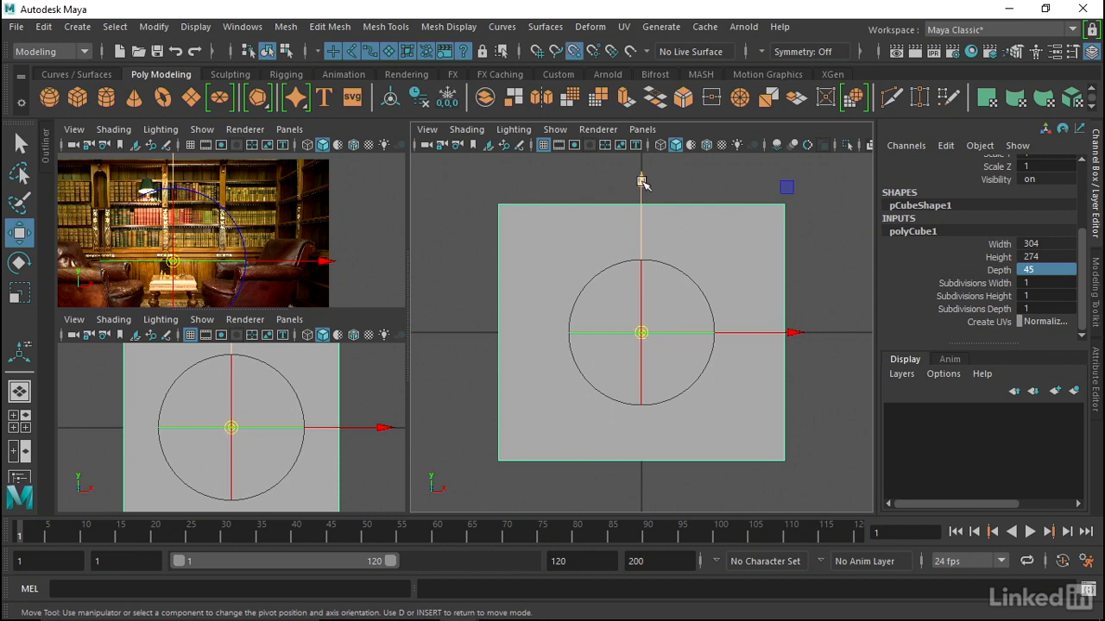
pyautogui.moveTo(641, 181); pyautogui.dragTo(787, 462)
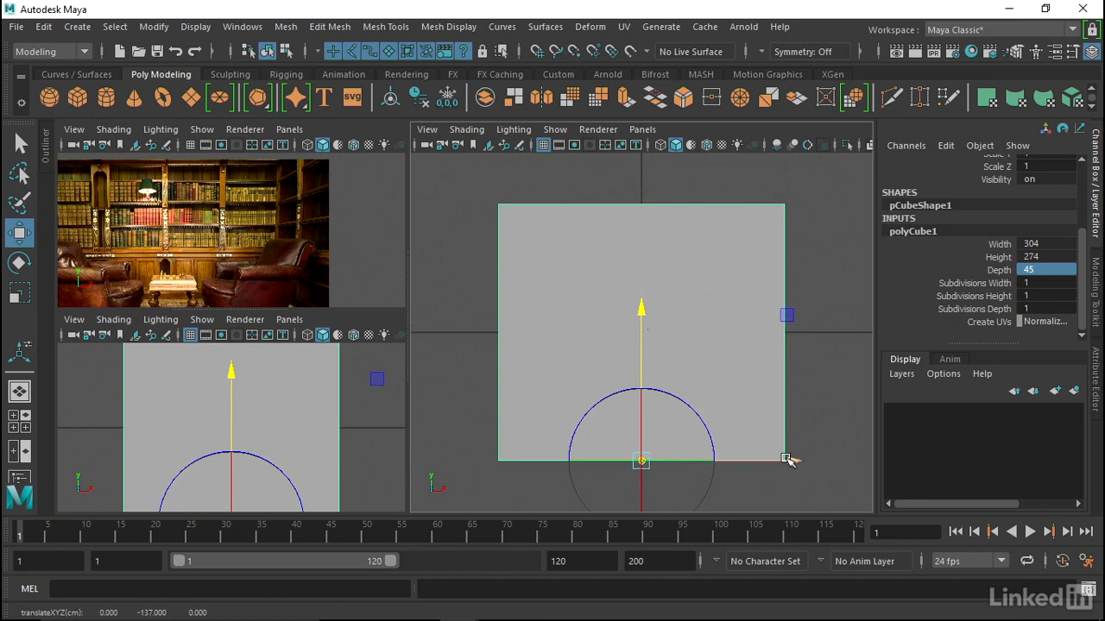
pyautogui.press('d')
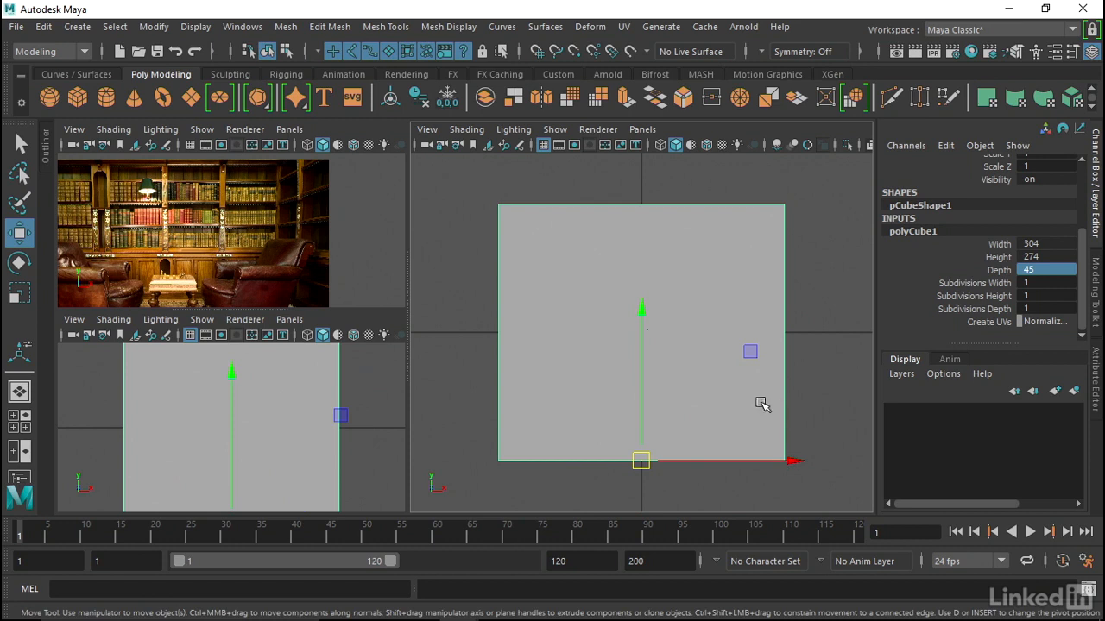
# - Move the box up with grid snapping so its base sits on the ground line at Y 0
pyautogui.press('x')
pyautogui.moveTo(641, 405); pyautogui.dragTo(641, 330)
pyautogui.keyDown('alt'); pyautogui.moveTo(669, 350); pyautogui.dragTo(674, 380, button='right'); pyautogui.keyUp('alt')
pyautogui.keyDown('alt'); pyautogui.moveTo(674, 379); pyautogui.dragTo(627, 387, button='middle'); pyautogui.keyUp('alt')
pyautogui.keyDown('alt'); pyautogui.moveTo(627, 386); pyautogui.dragTo(698, 302, button='right'); pyautogui.keyUp('alt')
pyautogui.press('x')
pyautogui.moveTo(635, 292); pyautogui.dragTo(641, 384)
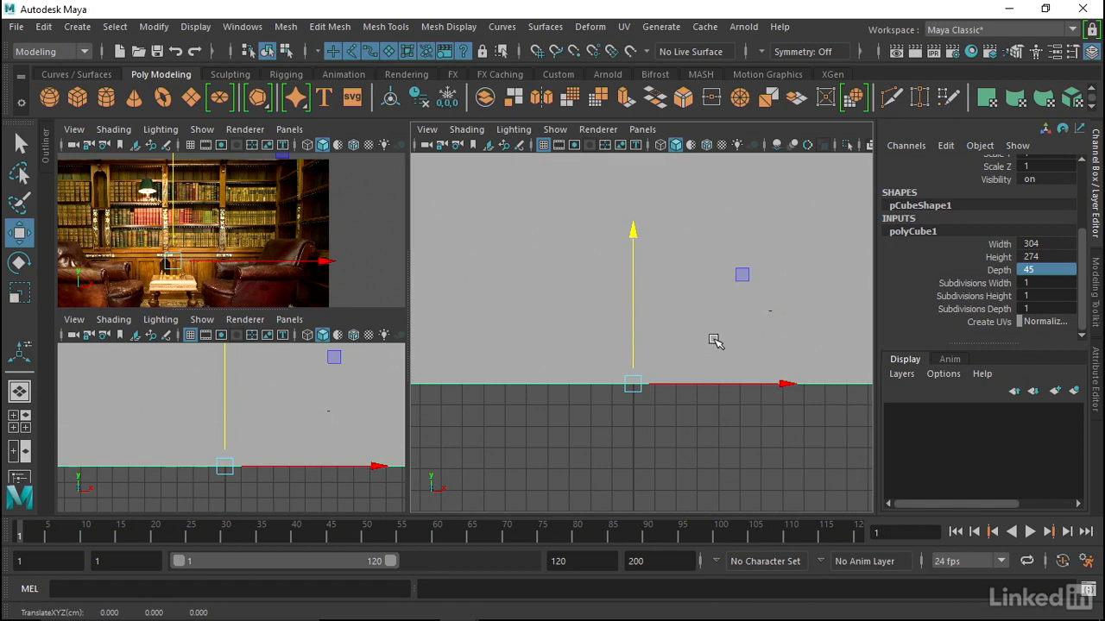
# - Insert a vertical edge loop through the exact centre of the box with the Multi-Cut tool
pyautogui.scroll(-5, 715, 333)
pyautogui.scroll(-6, 680, 308)
pyautogui.keyDown('alt'); pyautogui.moveTo(641, 251); pyautogui.dragTo(670, 316, button='middle'); pyautogui.keyUp('alt')
pyautogui.keyDown('alt'); pyautogui.moveTo(671, 316); pyautogui.dragTo(744, 302, button='right'); pyautogui.keyUp('alt')
pyautogui.keyDown('alt'); pyautogui.moveTo(745, 302); pyautogui.dragTo(706, 355, button='middle'); pyautogui.keyUp('alt')
pyautogui.keyDown('alt'); pyautogui.moveTo(705, 355); pyautogui.dragTo(656, 313, button='right'); pyautogui.keyUp('alt')
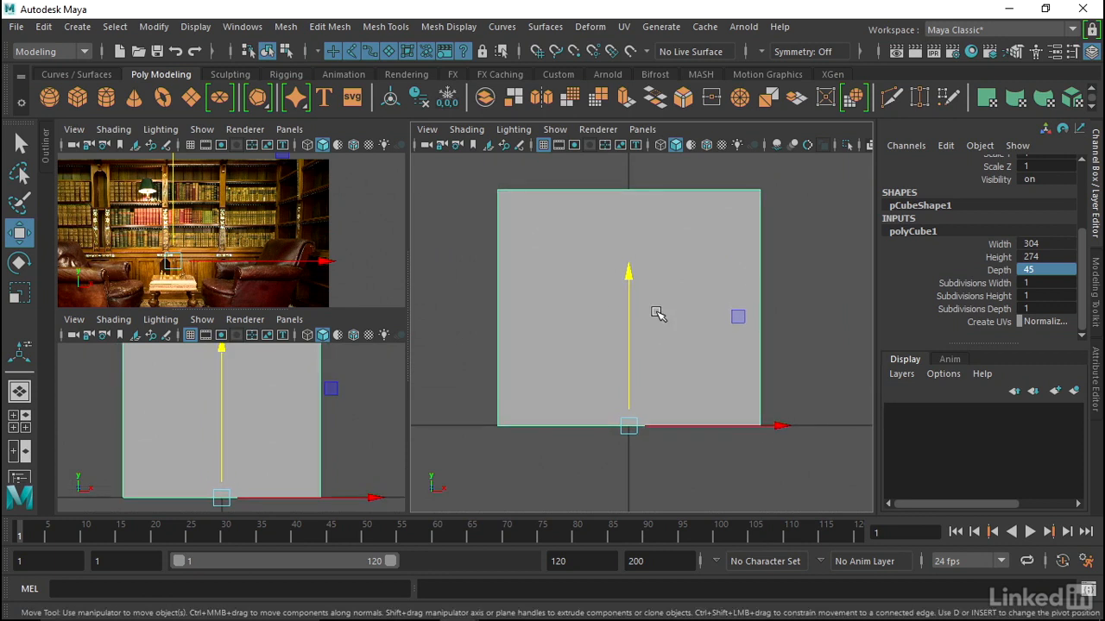
pyautogui.keyDown('alt'); pyautogui.moveTo(183, 230); pyautogui.dragTo(220, 222, button='right'); pyautogui.keyUp('alt')
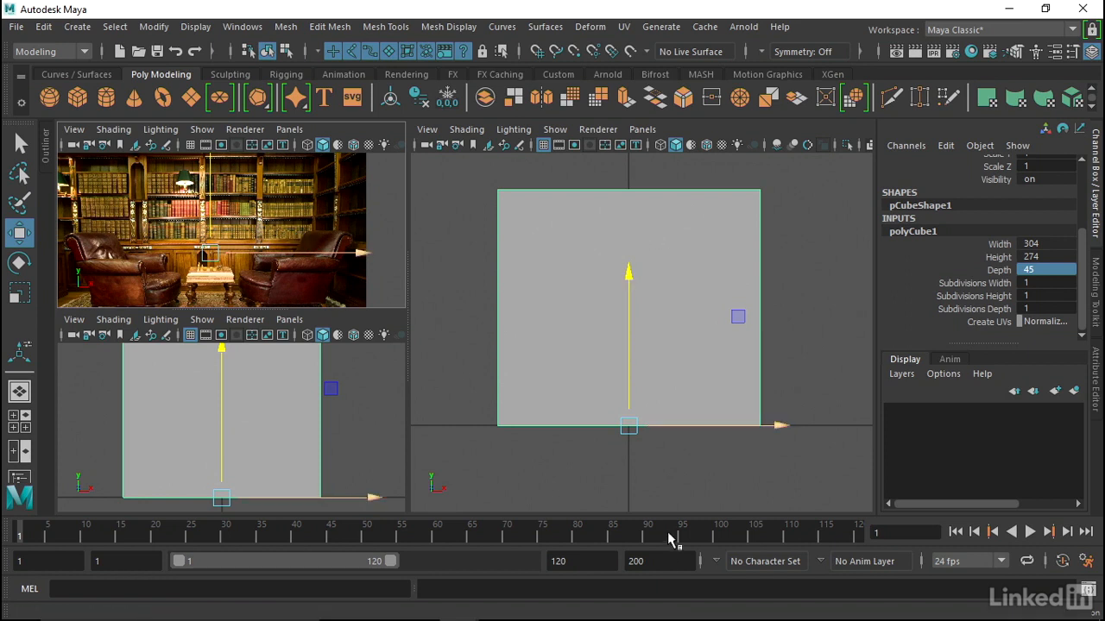
pyautogui.click(1093, 315)
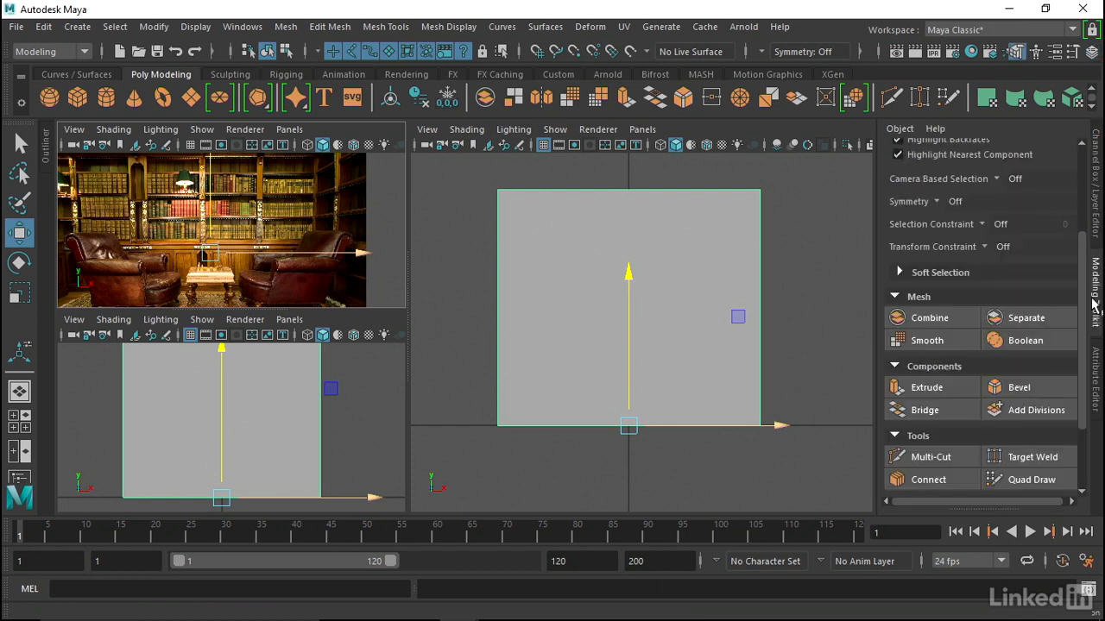
pyautogui.click(941, 457)
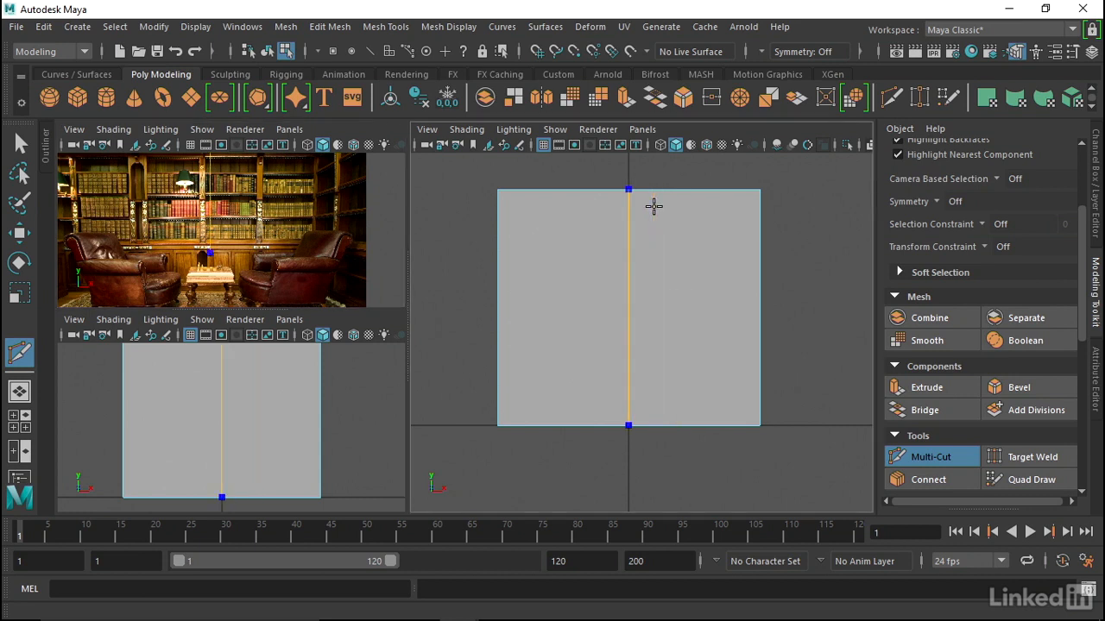
pyautogui.keyDown('ctrl'); pyautogui.middleClick(654, 203); pyautogui.keyUp('ctrl')
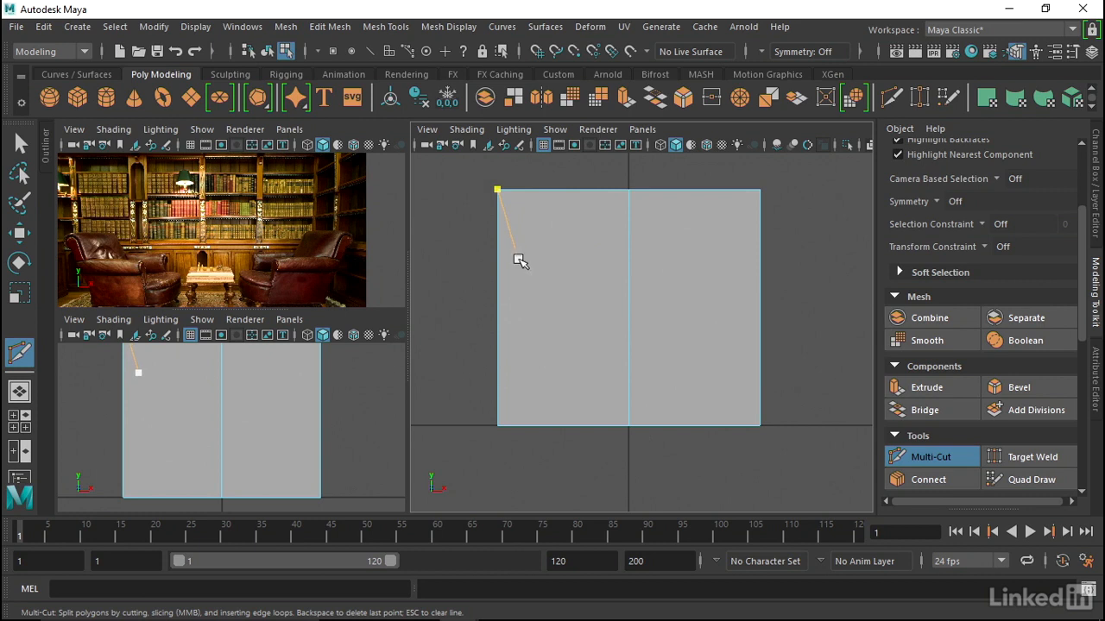
# - Select all faces on the left half of the box and delete them
pyautogui.press('w')
pyautogui.click(536, 231)
pyautogui.moveTo(536, 232); pyautogui.dragTo(536, 173, button='right')
pyautogui.moveTo(456, 160); pyautogui.dragTo(602, 495)
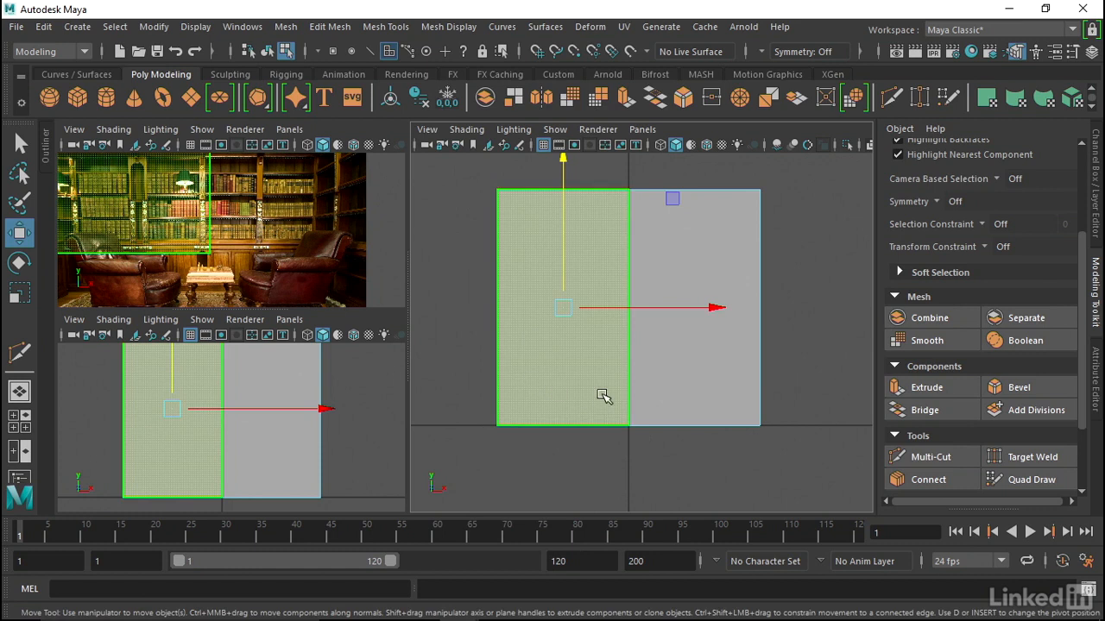
pyautogui.press('Delete')
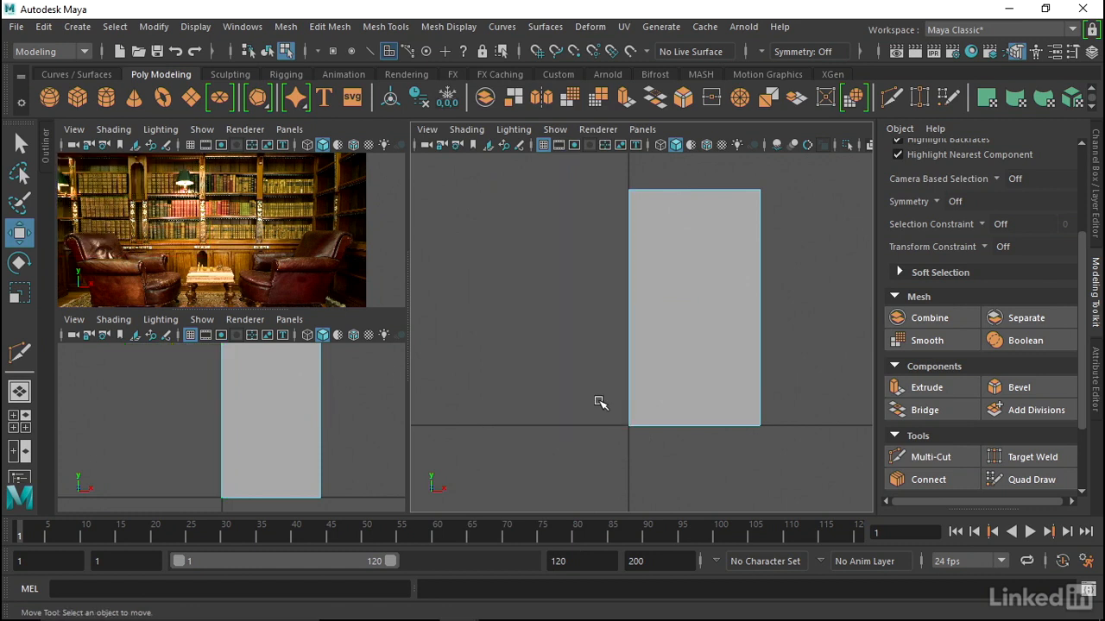
# - Insert Multi-Cut edge loops just inside the outer right side and the top edge of the remaining half
pyautogui.hotkey('shift', 'a')
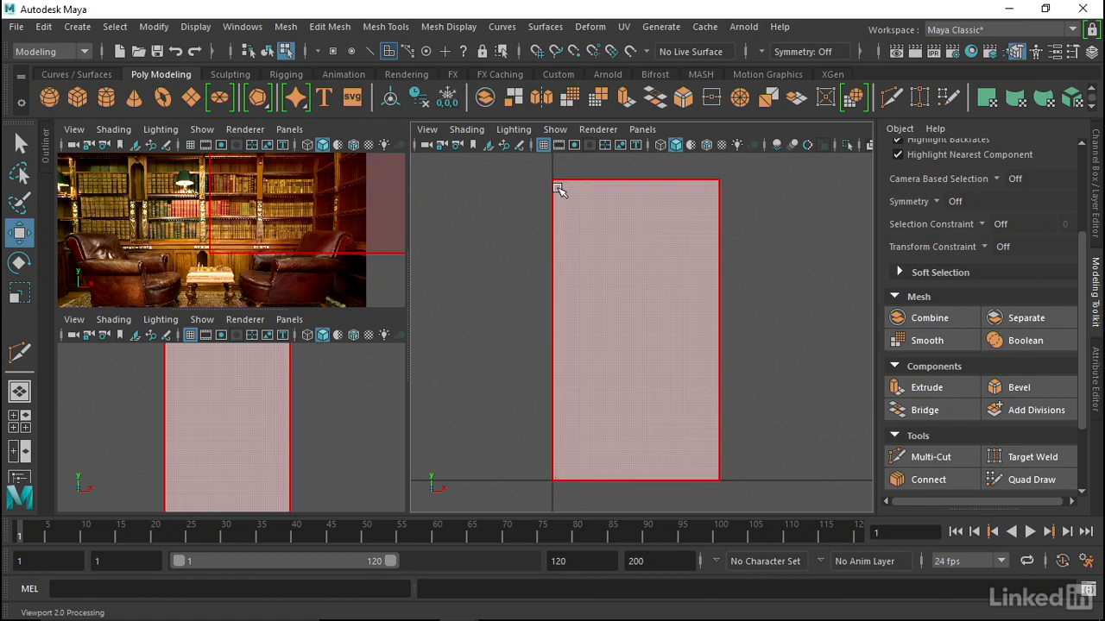
pyautogui.click(585, 239)
pyautogui.click(733, 204)
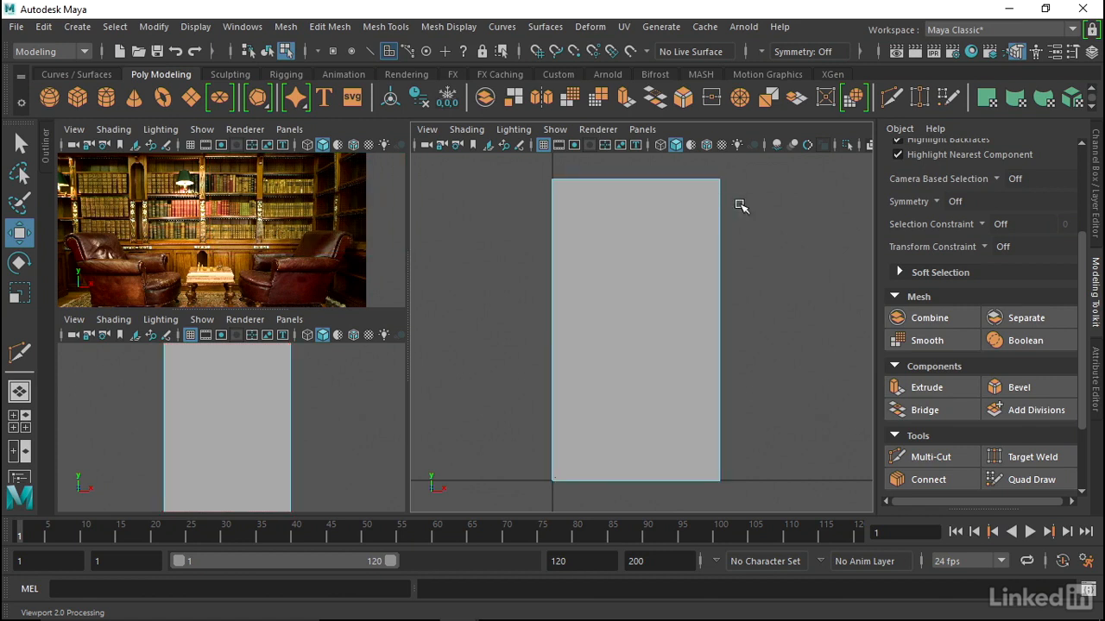
pyautogui.click(924, 457)
pyautogui.click(719, 180)
pyautogui.keyDown('ctrl'); pyautogui.click(706, 181); pyautogui.keyUp('ctrl')
pyautogui.keyDown('ctrl'); pyautogui.moveTo(707, 183); pyautogui.dragTo(711, 185); pyautogui.keyUp('ctrl')
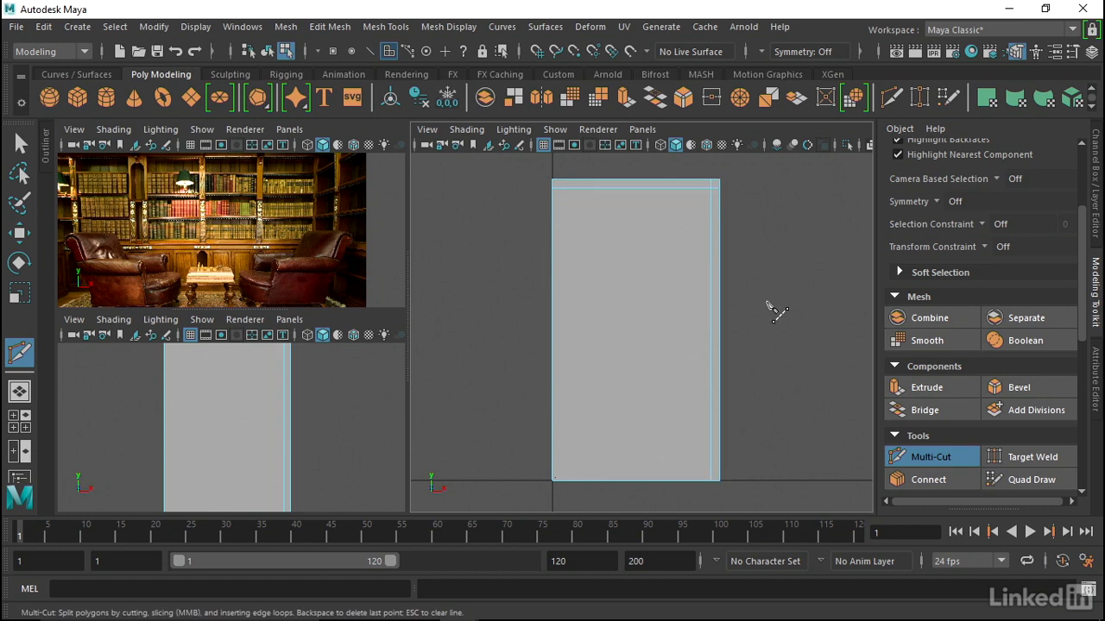
# - Insert a vertical edge loop close to the half's open centre side, then return to the Move tool
pyautogui.keyDown('ctrl'); pyautogui.click(557, 186); pyautogui.keyUp('ctrl')
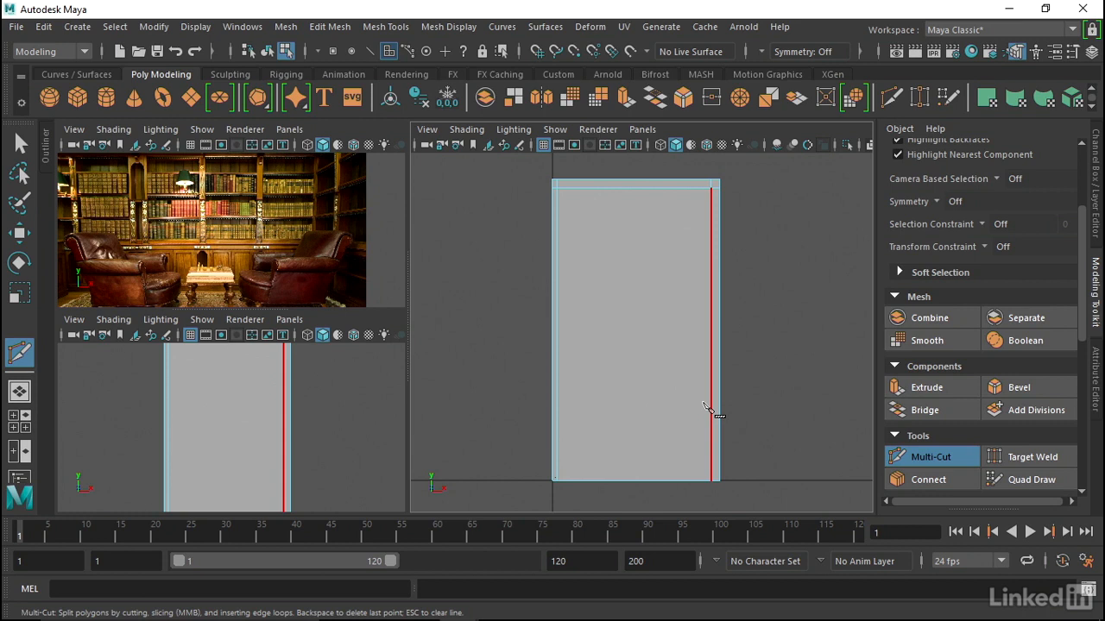
pyautogui.click(710, 479)
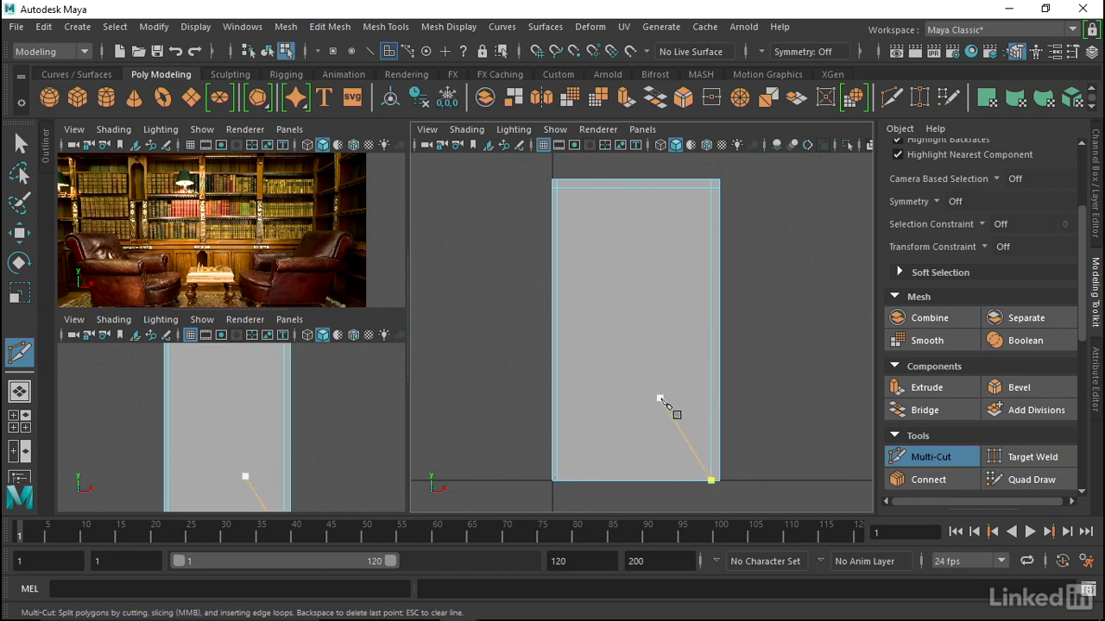
pyautogui.press('w')
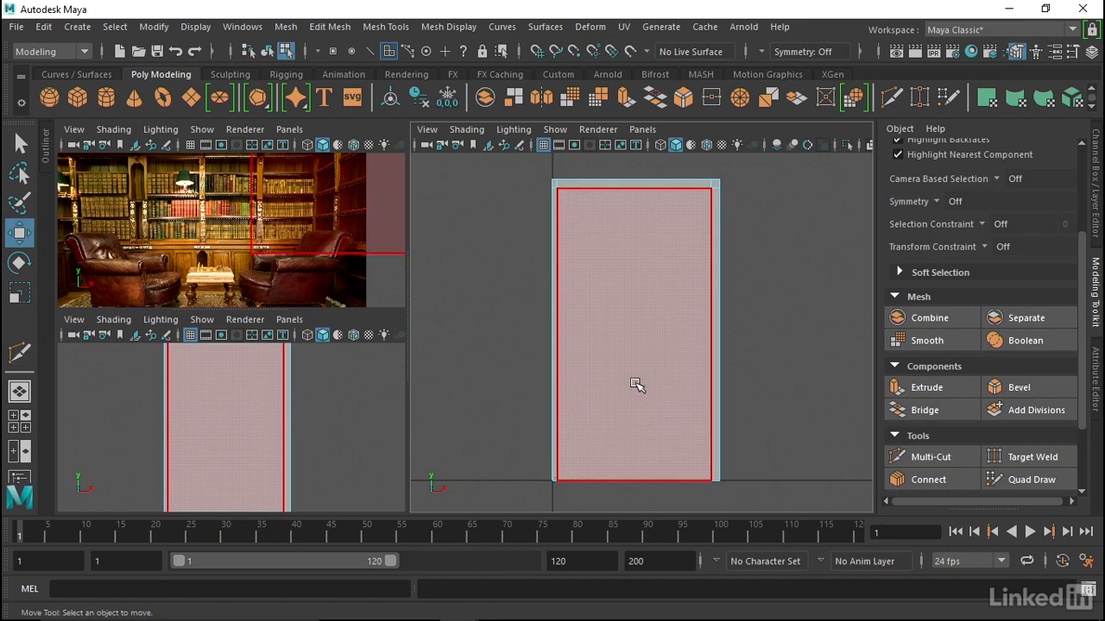
# - Create a polygon cube at the origin and snap its pivot to the middle of its bottom edge
pyautogui.click(80, 104)
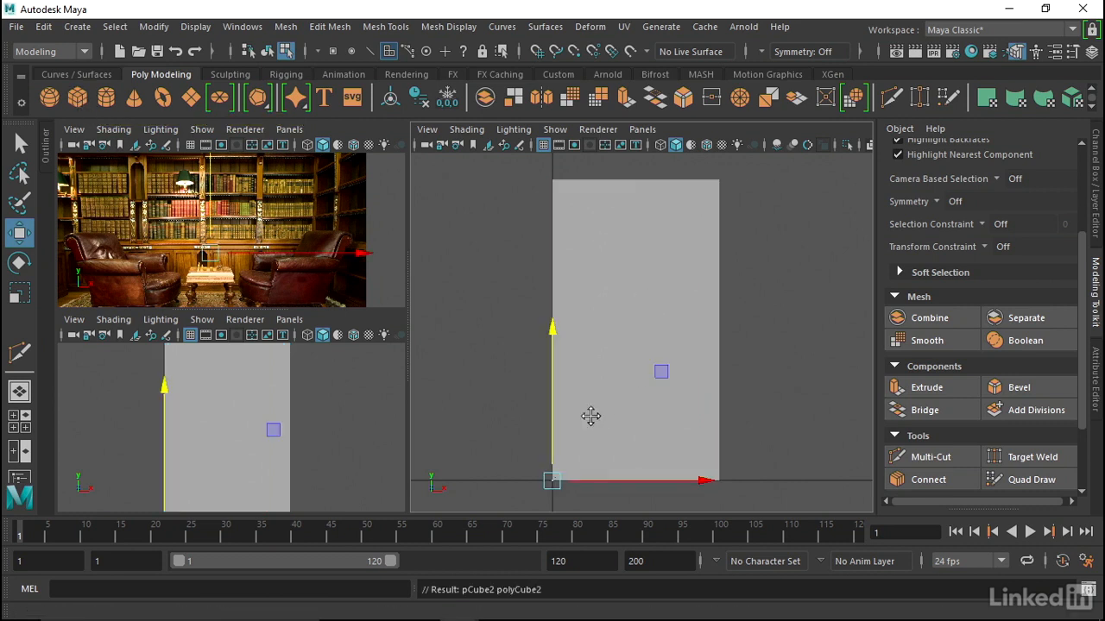
pyautogui.keyDown('alt'); pyautogui.moveTo(594, 419); pyautogui.dragTo(609, 275, button='middle'); pyautogui.keyUp('alt')
pyautogui.keyDown('alt'); pyautogui.moveTo(609, 275); pyautogui.dragTo(617, 314, button='right'); pyautogui.keyUp('alt')
pyautogui.press('f')
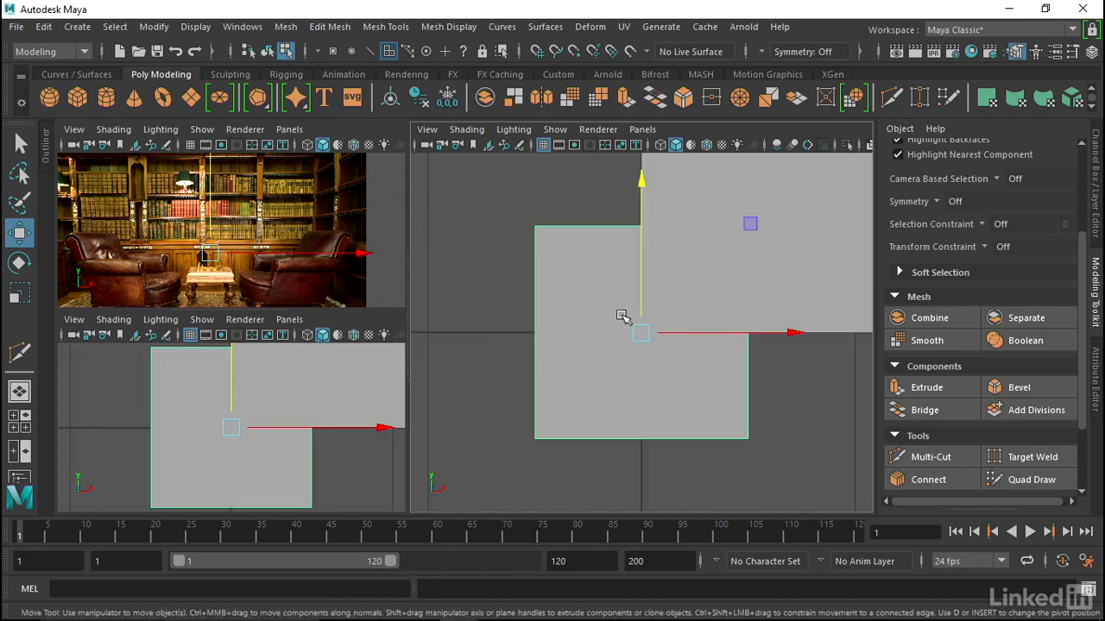
pyautogui.keyDown('alt'); pyautogui.moveTo(619, 317); pyautogui.dragTo(615, 313, button='middle'); pyautogui.keyUp('alt')
pyautogui.press('d')
pyautogui.press('v')
pyautogui.moveTo(637, 179); pyautogui.dragTo(656, 443)
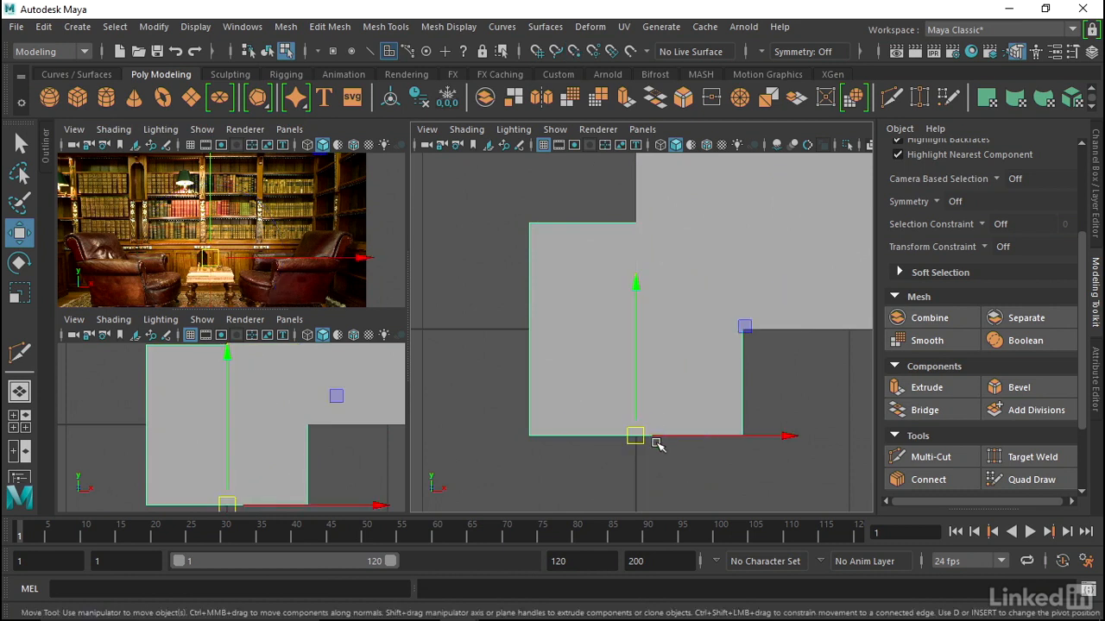
# - Snap the new cube's base onto the ground grid line and set its Scale Y to 78 as a height guide
pyautogui.moveTo(636, 419); pyautogui.dragTo(636, 374)
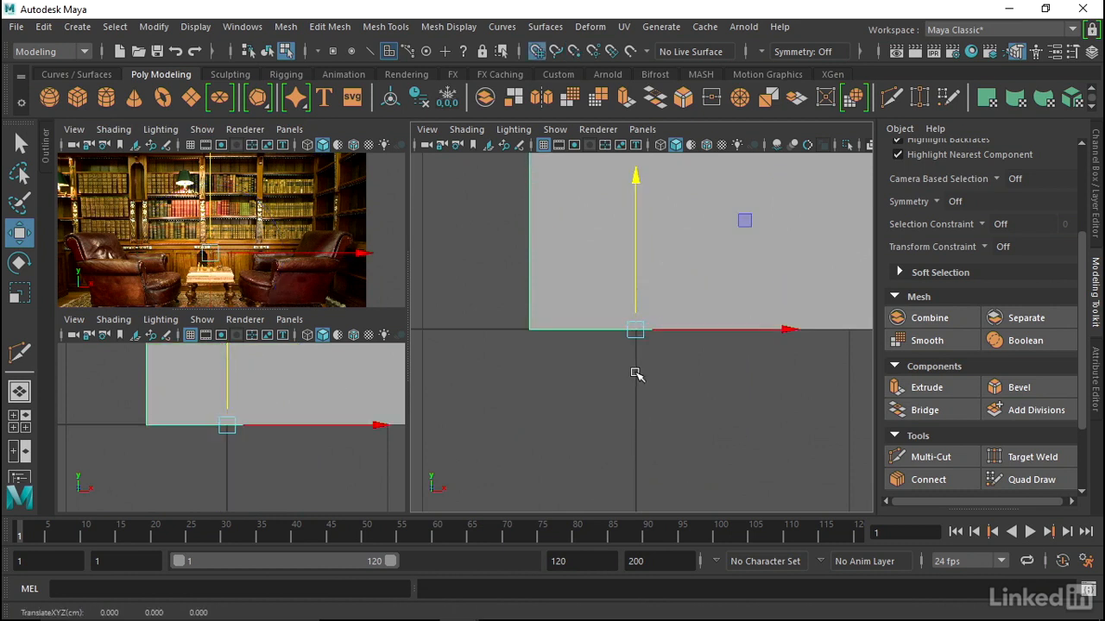
pyautogui.scroll(-5, 523, 323)
pyautogui.click(1096, 164)
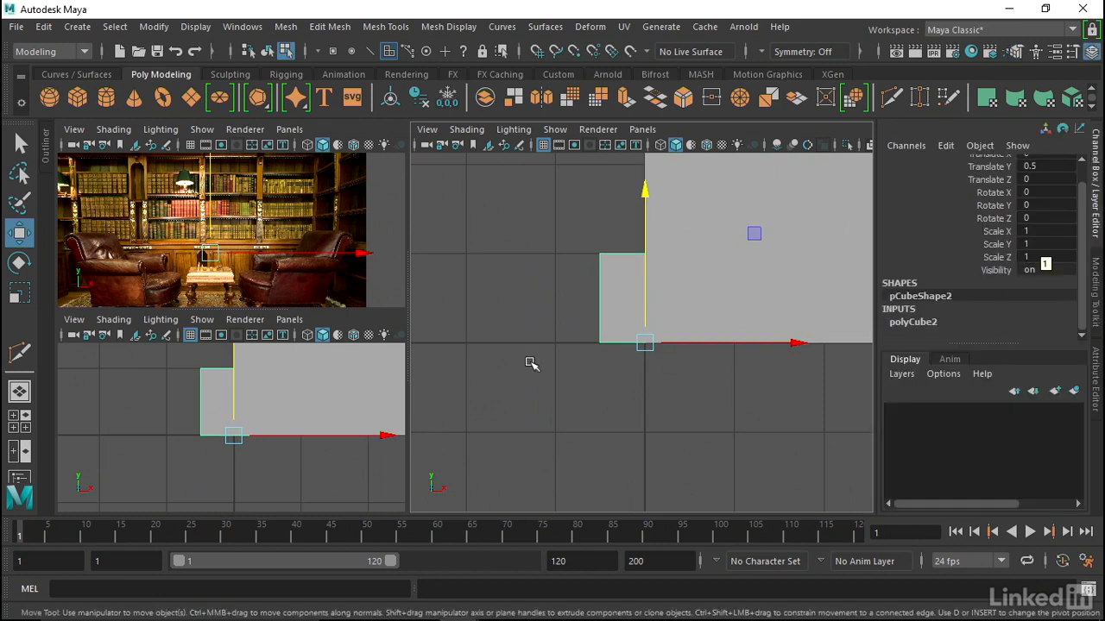
pyautogui.keyDown('alt'); pyautogui.moveTo(644, 298); pyautogui.dragTo(577, 353, button='middle'); pyautogui.keyUp('alt')
pyautogui.scroll(-5, 577, 353)
pyautogui.click(1049, 246)
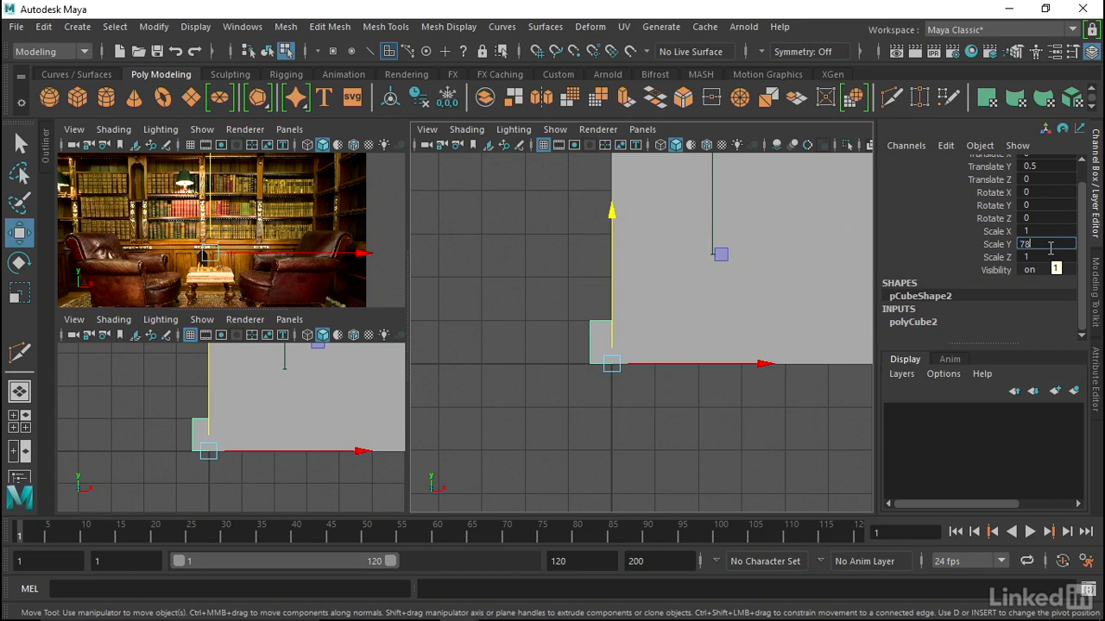
pyautogui.write('78')
pyautogui.press('Return')
# - Insert a horizontal Multi-Cut edge loop across the bookcase half, level with the top of the guide cube
pyautogui.keyDown('alt'); pyautogui.moveTo(528, 275); pyautogui.dragTo(354, 274, button='right'); pyautogui.keyUp('alt')
pyautogui.keyDown('alt'); pyautogui.moveTo(642, 213); pyautogui.dragTo(604, 321, button='middle'); pyautogui.keyUp('alt')
pyautogui.press('4')
pyautogui.keyDown('alt'); pyautogui.moveTo(664, 264); pyautogui.dragTo(651, 353, button='right'); pyautogui.keyUp('alt')
pyautogui.keyDown('alt'); pyautogui.moveTo(651, 354); pyautogui.dragTo(617, 337, button='middle'); pyautogui.keyUp('alt')
pyautogui.keyDown('alt'); pyautogui.moveTo(572, 337); pyautogui.dragTo(550, 394, button='middle'); pyautogui.keyUp('alt')
pyautogui.keyDown('alt'); pyautogui.moveTo(551, 394); pyautogui.dragTo(739, 390, button='right'); pyautogui.keyUp('alt')
pyautogui.keyDown('alt'); pyautogui.moveTo(739, 390); pyautogui.dragTo(771, 347, button='middle'); pyautogui.keyUp('alt')
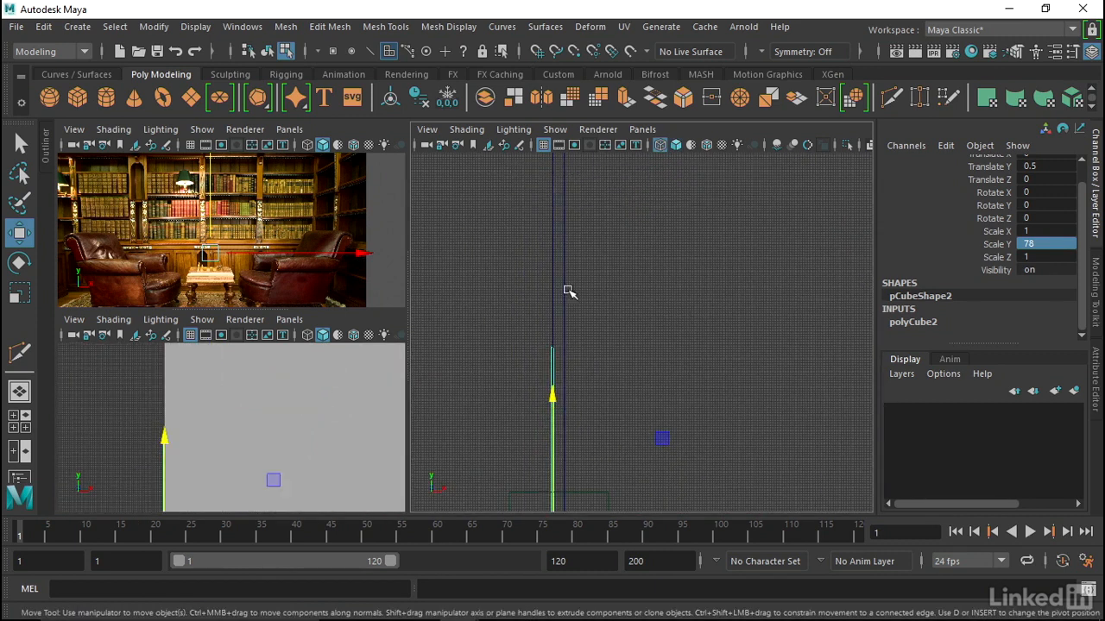
pyautogui.moveTo(535, 264); pyautogui.dragTo(587, 119, button='right')
pyautogui.click(1095, 298)
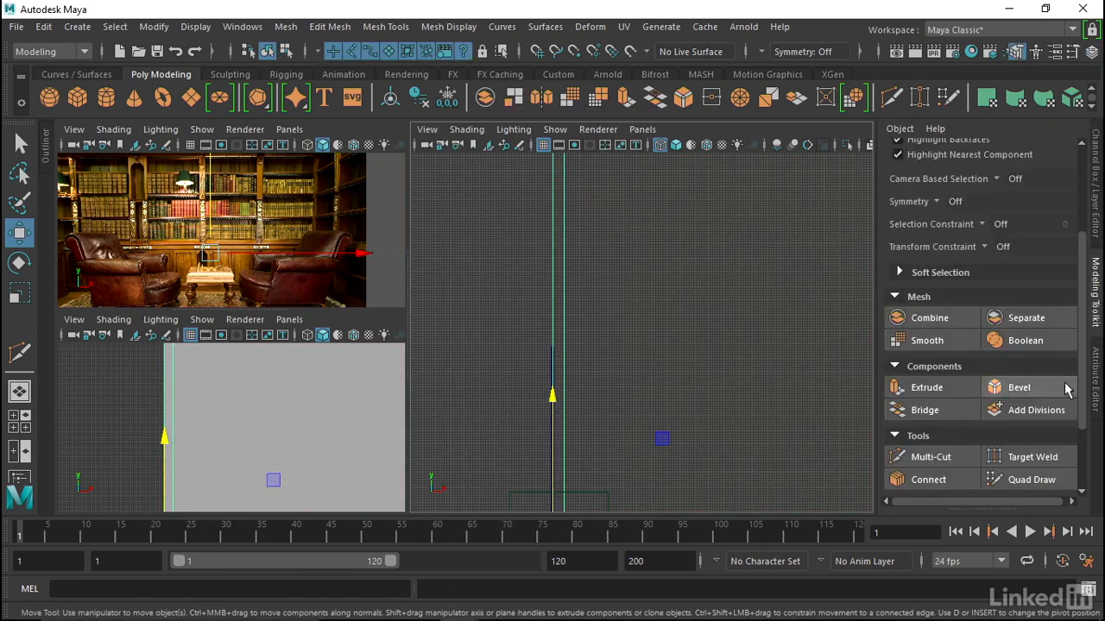
pyautogui.click(941, 459)
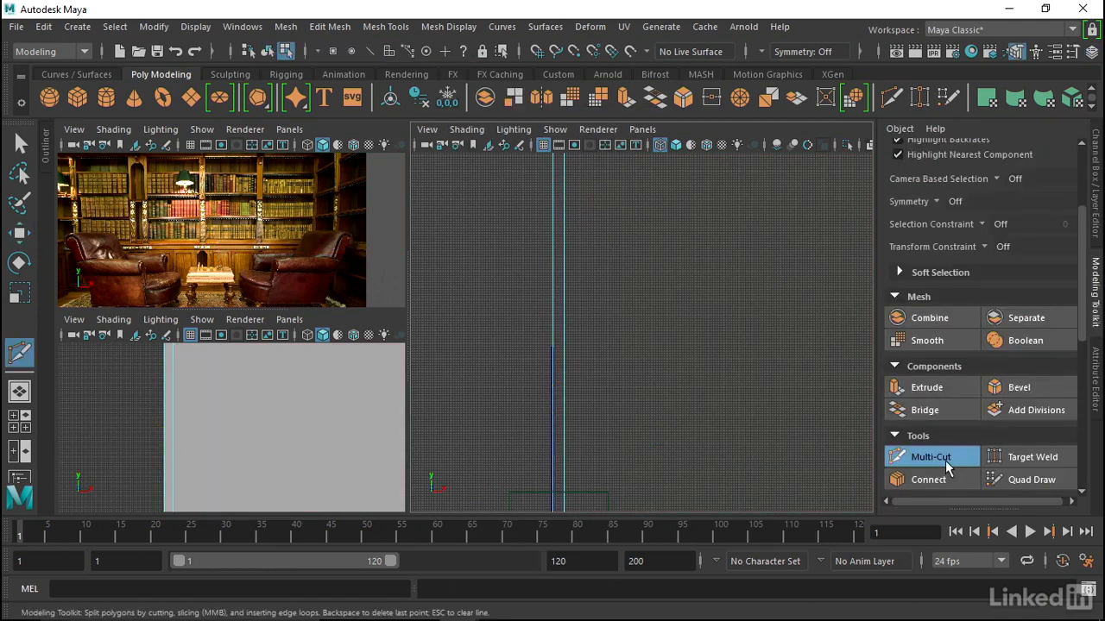
pyautogui.keyDown('ctrl'); pyautogui.click(570, 348); pyautogui.keyUp('ctrl')
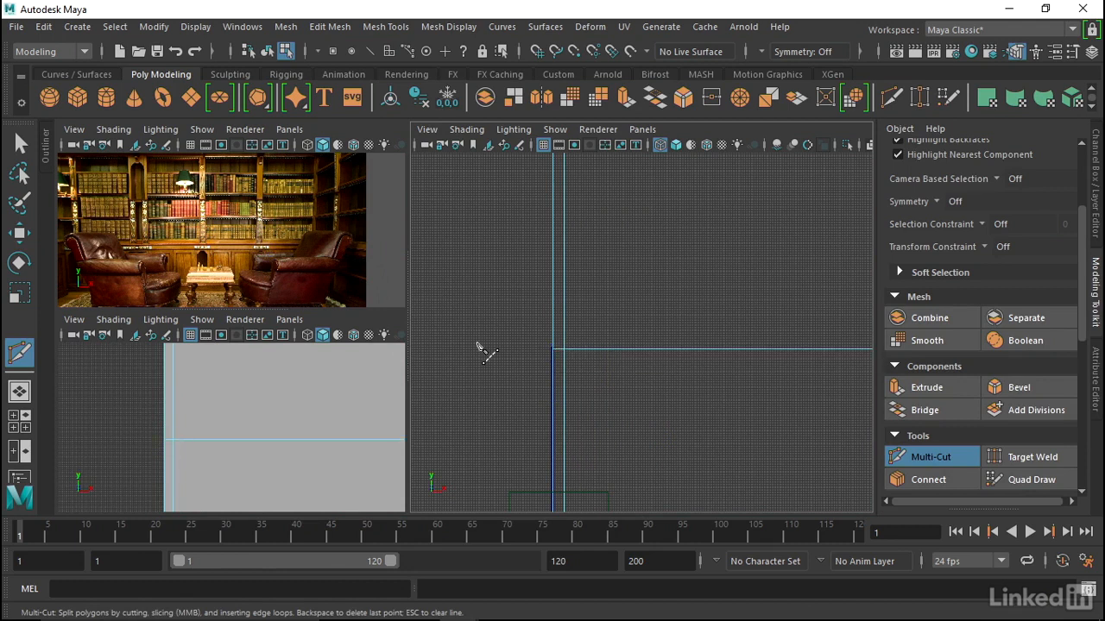
# - Select the tall guide cube in object mode with the Move tool and move it clear of the bookcase's open centre side
pyautogui.scroll(-5, 604, 342)
pyautogui.keyDown('alt'); pyautogui.moveTo(591, 323); pyautogui.dragTo(554, 319, button='middle'); pyautogui.keyUp('alt')
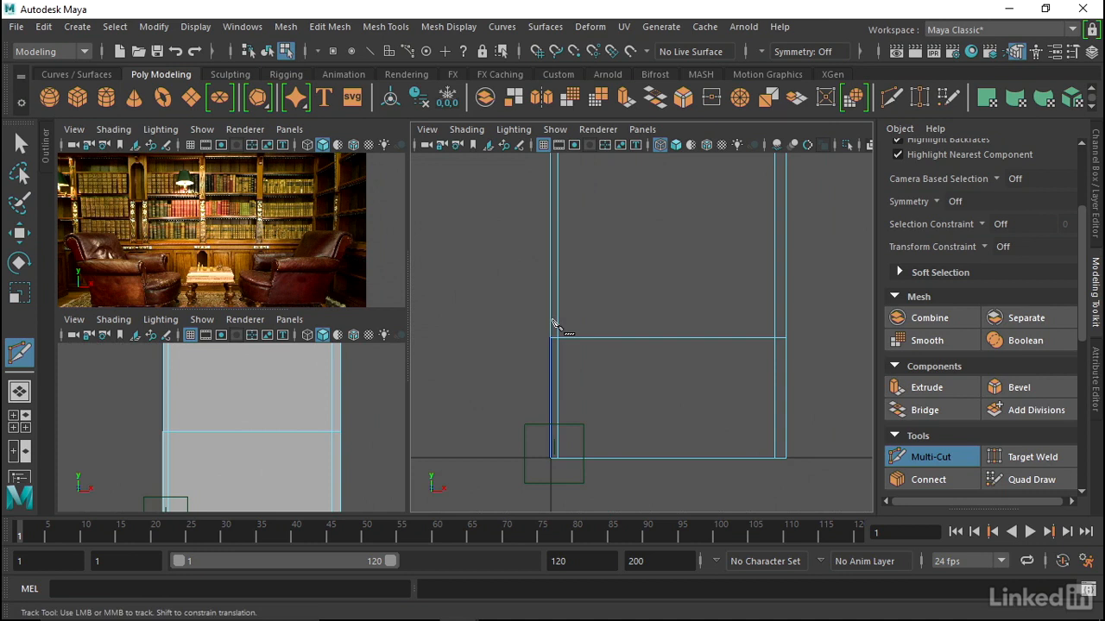
pyautogui.press('w')
pyautogui.click(550, 385)
pyautogui.moveTo(553, 357); pyautogui.dragTo(631, 118, button='right')
pyautogui.moveTo(602, 366); pyautogui.dragTo(523, 389)
pyautogui.keyDown('ctrl'); pyautogui.moveTo(583, 309); pyautogui.dragTo(590, 371); pyautogui.keyUp('ctrl')
pyautogui.moveTo(554, 456); pyautogui.dragTo(485, 343)
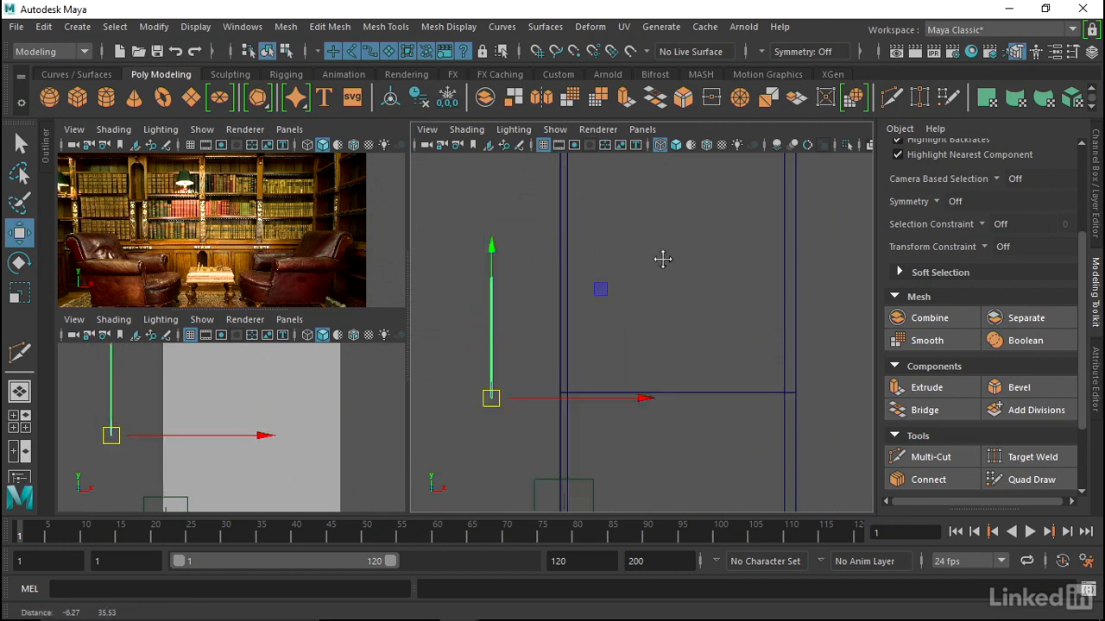
# - Extrude the large upper front face of the bookcase in shaded perspective and push it inward to form a recess
pyautogui.keyDown('alt'); pyautogui.moveTo(656, 217); pyautogui.dragTo(673, 383, button='middle'); pyautogui.keyUp('alt')
pyautogui.scroll(-1, 708, 210)
pyautogui.moveTo(673, 222)
pyautogui.keyDown('alt'); pyautogui.mouseDown(button='middle')
pyautogui.moveTo(671, 288)
pyautogui.moveTo(670, 239)
pyautogui.mouseUp(button='middle'); pyautogui.keyUp('alt')
pyautogui.keyDown('alt'); pyautogui.moveTo(670, 319); pyautogui.dragTo(666, 270, button='middle'); pyautogui.keyUp('alt')
pyautogui.press('space')
pyautogui.moveTo(698, 278)
pyautogui.mouseDown()
pyautogui.moveTo(694, 261)
pyautogui.moveTo(681, 273)
pyautogui.mouseUp()
pyautogui.keyDown('alt'); pyautogui.moveTo(680, 272); pyautogui.dragTo(679, 297, button='middle'); pyautogui.keyUp('alt')
pyautogui.press('5')
pyautogui.moveTo(679, 299)
pyautogui.keyDown('alt'); pyautogui.mouseDown()
pyautogui.moveTo(663, 291)
pyautogui.moveTo(639, 308)
pyautogui.moveTo(647, 315)
pyautogui.mouseUp(); pyautogui.keyUp('alt')
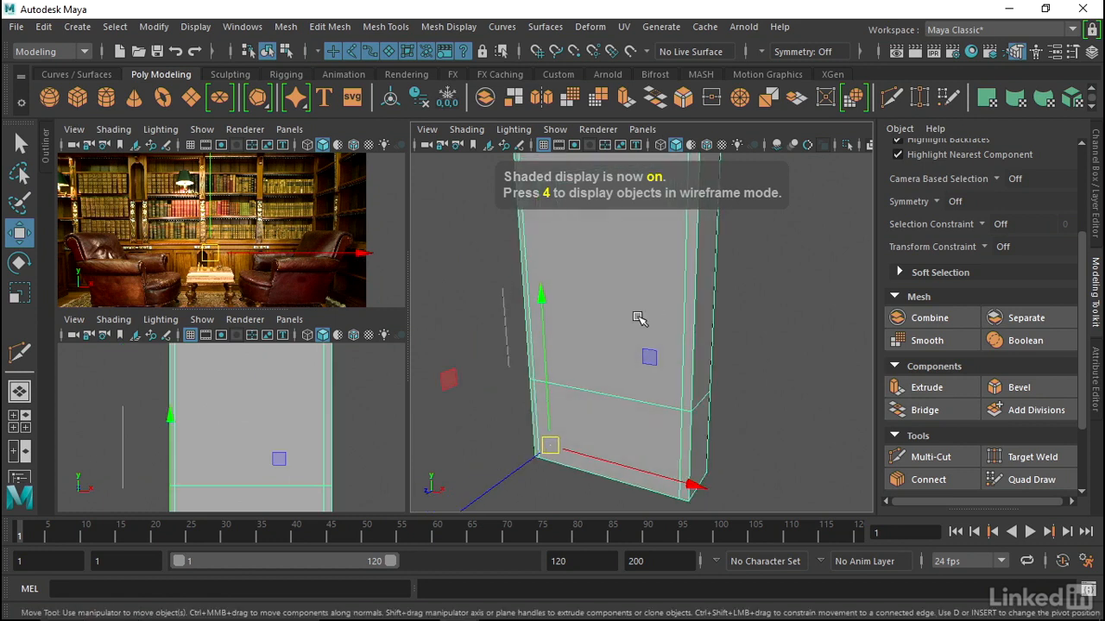
pyautogui.scroll(3, 582, 285)
pyautogui.keyDown('alt'); pyautogui.moveTo(582, 285); pyautogui.dragTo(625, 244); pyautogui.keyUp('alt')
pyautogui.keyDown('alt'); pyautogui.moveTo(640, 288); pyautogui.dragTo(613, 272, button='right'); pyautogui.keyUp('alt')
pyautogui.moveTo(641, 155); pyautogui.dragTo(641, 185, button='right')
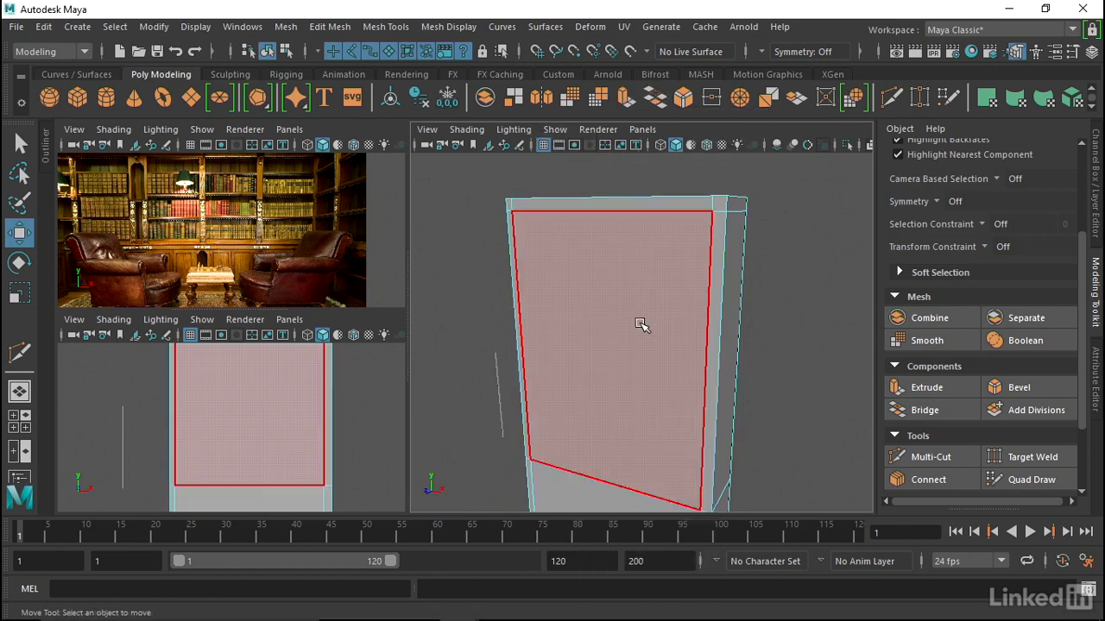
pyautogui.click(612, 306)
pyautogui.keyDown('shift'); pyautogui.moveTo(594, 339); pyautogui.dragTo(477, 365, button='right'); pyautogui.keyUp('shift')
pyautogui.moveTo(479, 363); pyautogui.dragTo(495, 360)
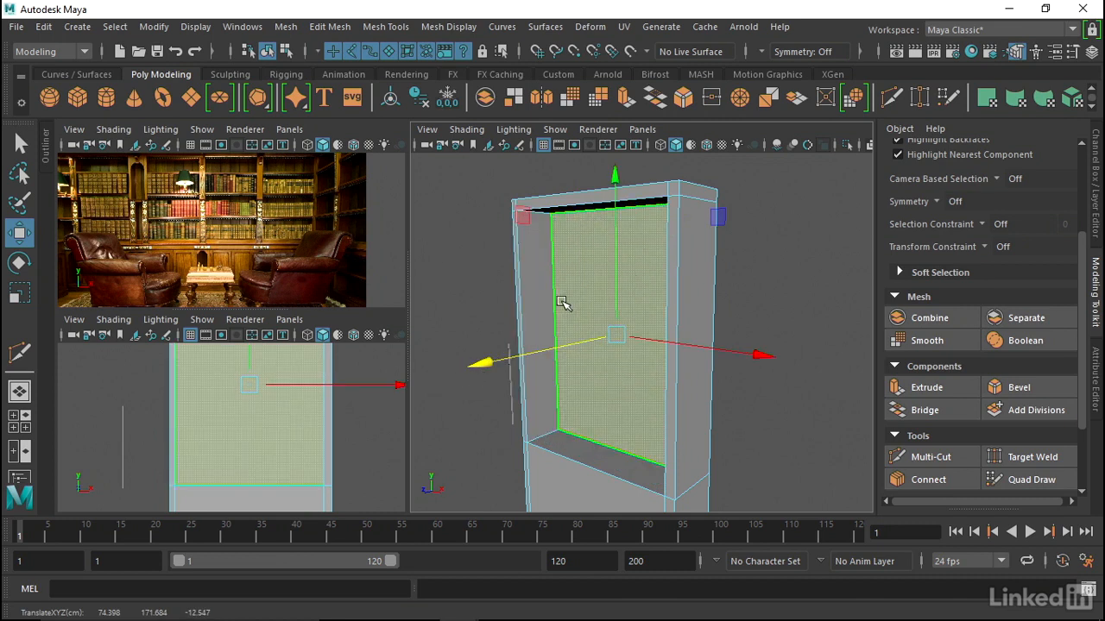
# - Move the extruded face farther back in the wireframe side view, leaving only a thin back panel
pyautogui.press('space')
pyautogui.moveTo(562, 307); pyautogui.dragTo(615, 297)
pyautogui.keyDown('alt'); pyautogui.moveTo(649, 313); pyautogui.dragTo(693, 377, button='middle'); pyautogui.keyUp('alt')
pyautogui.keyDown('alt'); pyautogui.moveTo(693, 377); pyautogui.dragTo(423, 216, button='right'); pyautogui.keyUp('alt')
pyautogui.keyDown('alt'); pyautogui.moveTo(617, 157); pyautogui.dragTo(612, 195, button='middle'); pyautogui.keyUp('alt')
pyautogui.press('4')
pyautogui.keyDown('alt'); pyautogui.moveTo(631, 333); pyautogui.dragTo(597, 370, button='middle'); pyautogui.keyUp('alt')
pyautogui.keyDown('alt'); pyautogui.moveTo(597, 370); pyautogui.dragTo(584, 295, button='right'); pyautogui.keyUp('alt')
pyautogui.keyDown('alt'); pyautogui.moveTo(584, 295); pyautogui.dragTo(593, 323, button='middle'); pyautogui.keyUp('alt')
pyautogui.keyDown('alt'); pyautogui.moveTo(593, 323); pyautogui.dragTo(602, 321, button='right'); pyautogui.keyUp('alt')
pyautogui.moveTo(506, 301); pyautogui.dragTo(532, 298)
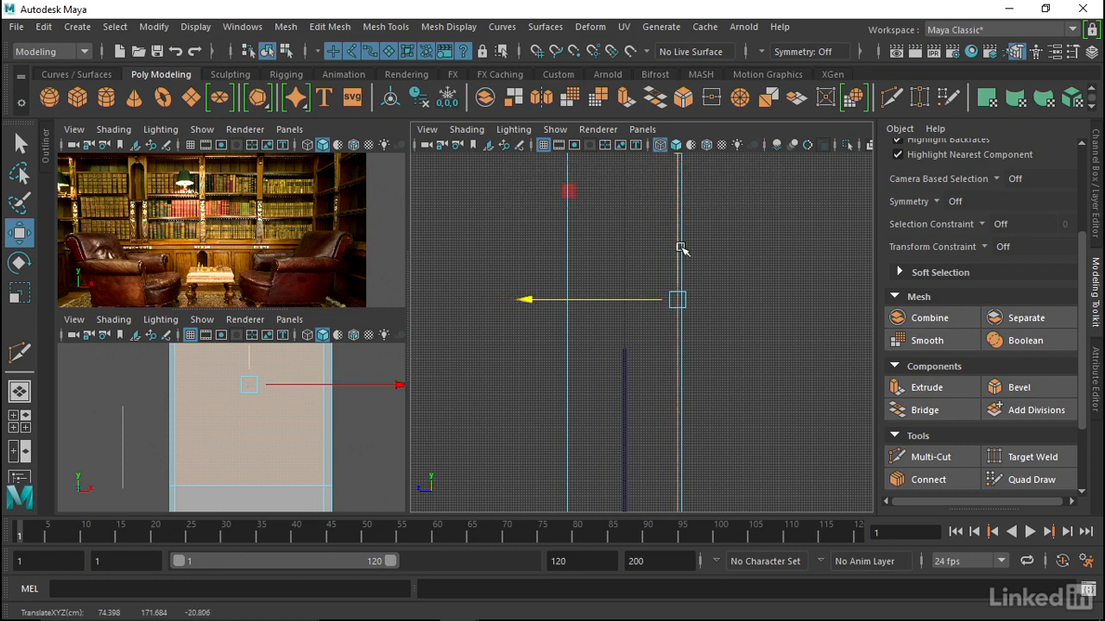
pyautogui.keyDown('alt'); pyautogui.moveTo(660, 262); pyautogui.dragTo(532, 258, button='right'); pyautogui.keyUp('alt')
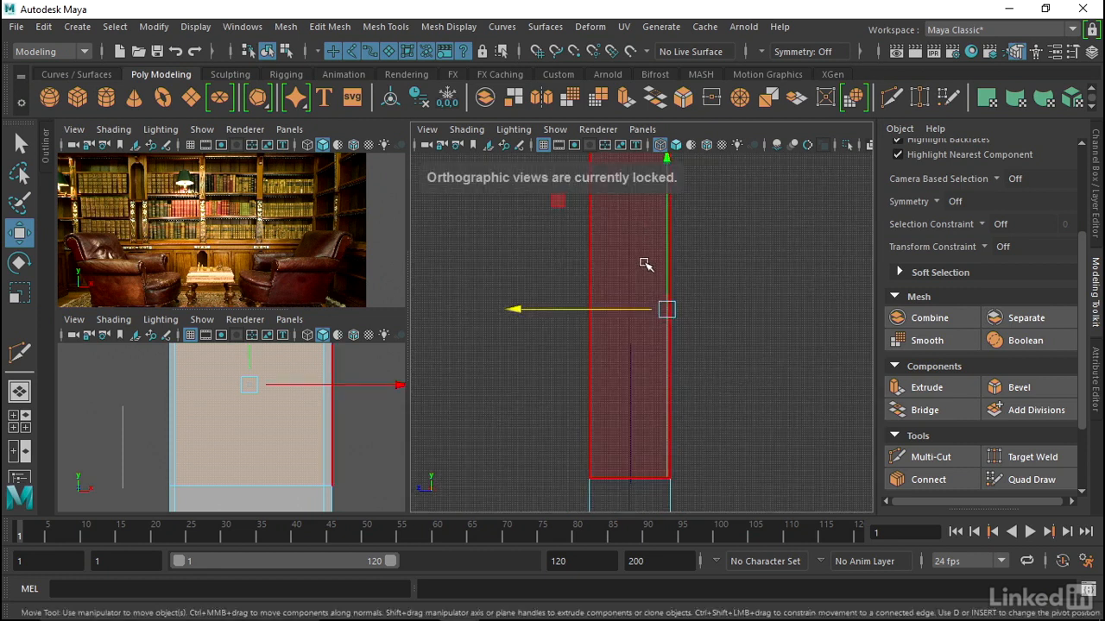
# - Create another polygon cube and move it up and across to the middle of the upper recess
pyautogui.press('space')
pyautogui.moveTo(644, 262); pyautogui.dragTo(642, 204)
pyautogui.keyDown('alt'); pyautogui.moveTo(571, 230); pyautogui.dragTo(641, 242); pyautogui.keyUp('alt')
pyautogui.keyDown('alt'); pyautogui.moveTo(641, 242); pyautogui.dragTo(494, 214, button='middle'); pyautogui.keyUp('alt')
pyautogui.keyDown('alt'); pyautogui.moveTo(524, 215); pyautogui.dragTo(617, 224); pyautogui.keyUp('alt')
pyautogui.press('5')
pyautogui.moveTo(598, 271)
pyautogui.keyDown('alt'); pyautogui.mouseDown()
pyautogui.moveTo(540, 239)
pyautogui.moveTo(577, 259)
pyautogui.moveTo(562, 264)
pyautogui.moveTo(562, 291)
pyautogui.mouseUp(); pyautogui.keyUp('alt')
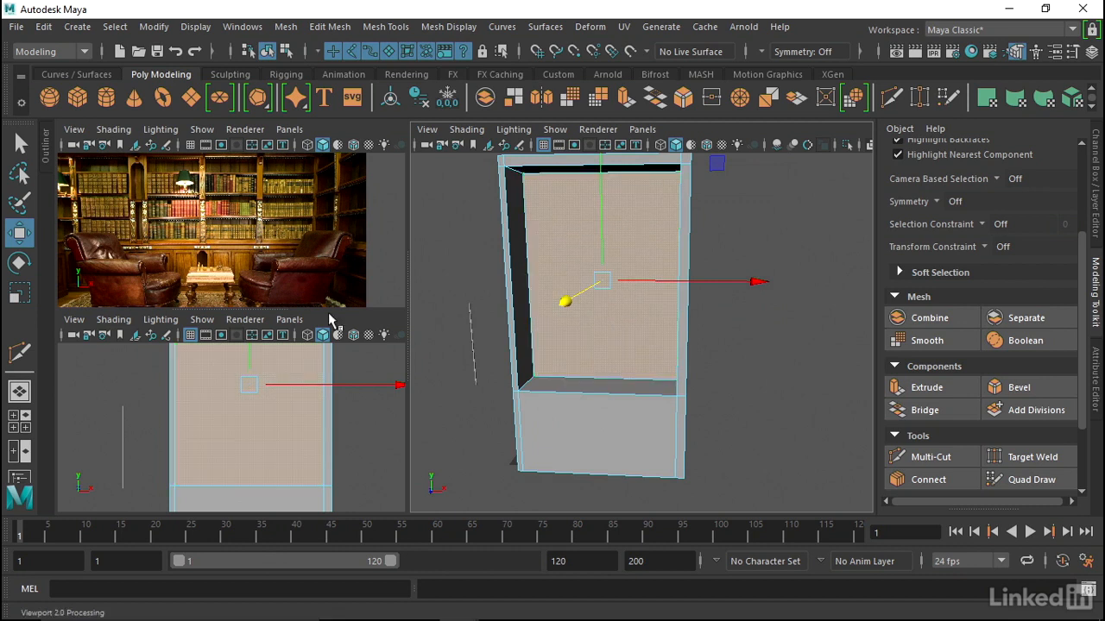
pyautogui.click(78, 98)
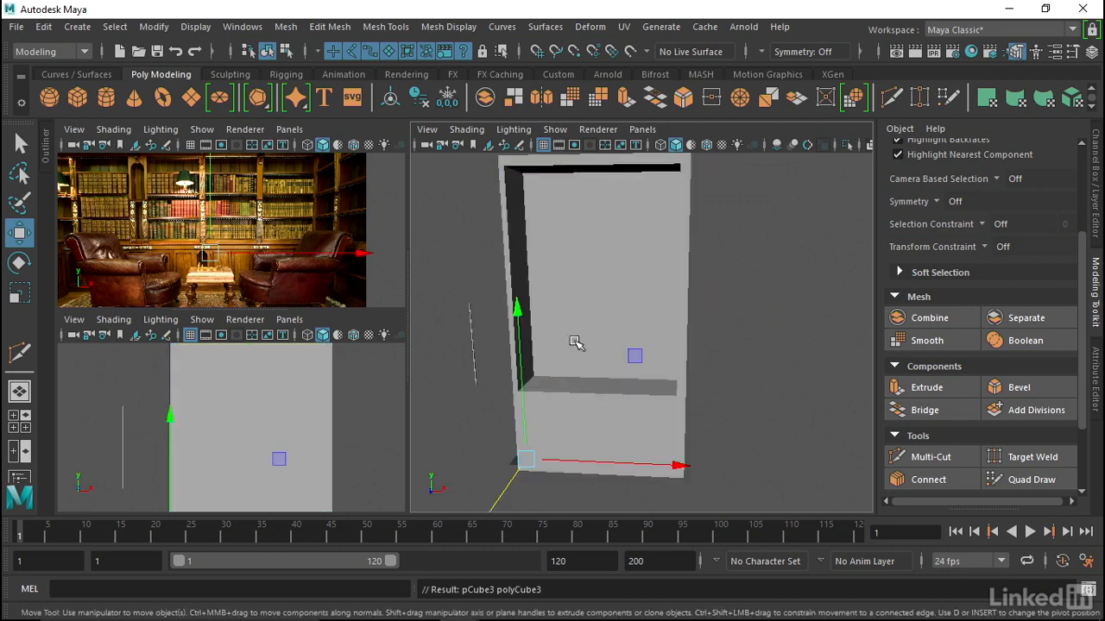
pyautogui.moveTo(504, 319); pyautogui.dragTo(505, 160)
pyautogui.moveTo(543, 302); pyautogui.dragTo(620, 306)
pyautogui.keyDown('alt'); pyautogui.moveTo(621, 305); pyautogui.dragTo(697, 320, button='right'); pyautogui.keyUp('alt')
pyautogui.keyDown('alt'); pyautogui.moveTo(599, 293); pyautogui.dragTo(631, 298, button='middle'); pyautogui.keyUp('alt')
pyautogui.keyDown('alt'); pyautogui.moveTo(631, 298); pyautogui.dragTo(614, 303); pyautogui.keyUp('alt')
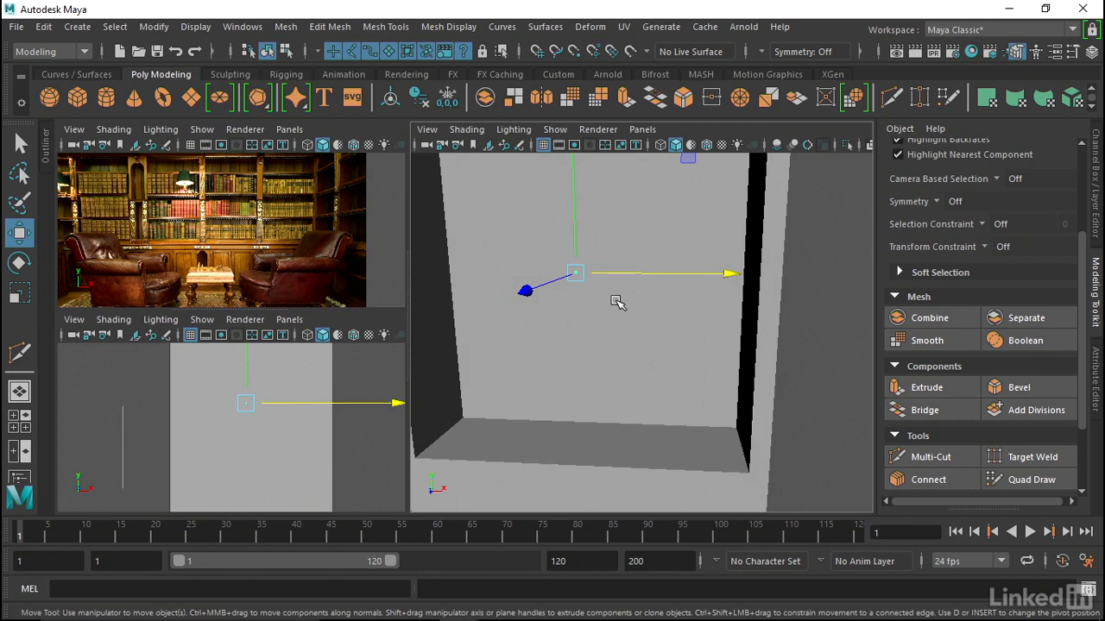
# - Set the shelf cube's Height to 2 in its polyCube creation inputs
pyautogui.click(1096, 229)
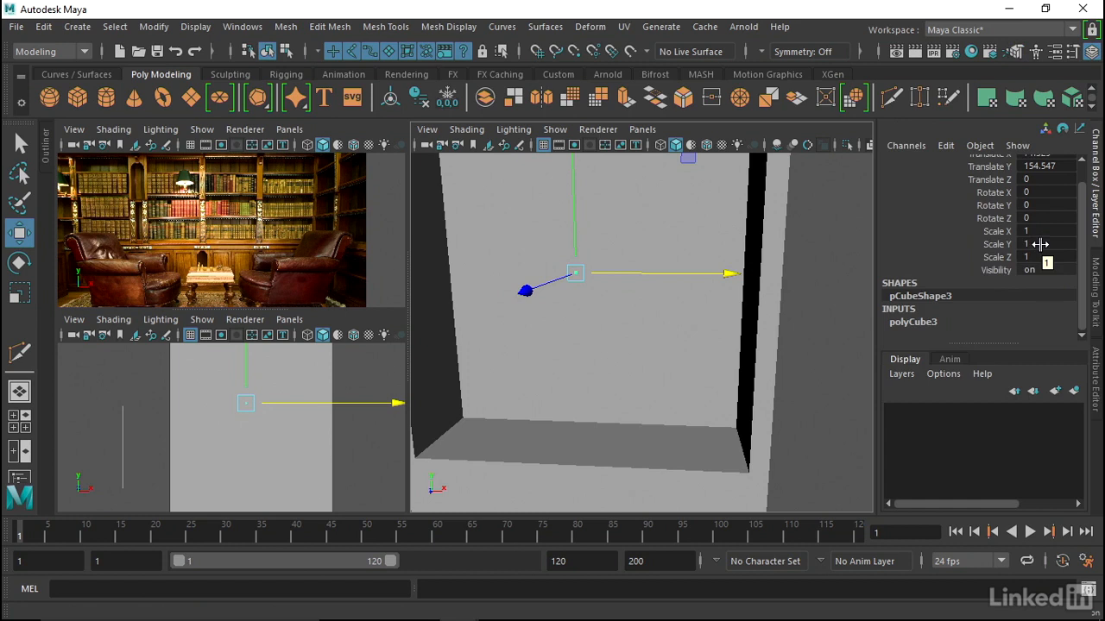
pyautogui.click(914, 322)
pyautogui.scroll(-3, 927, 314)
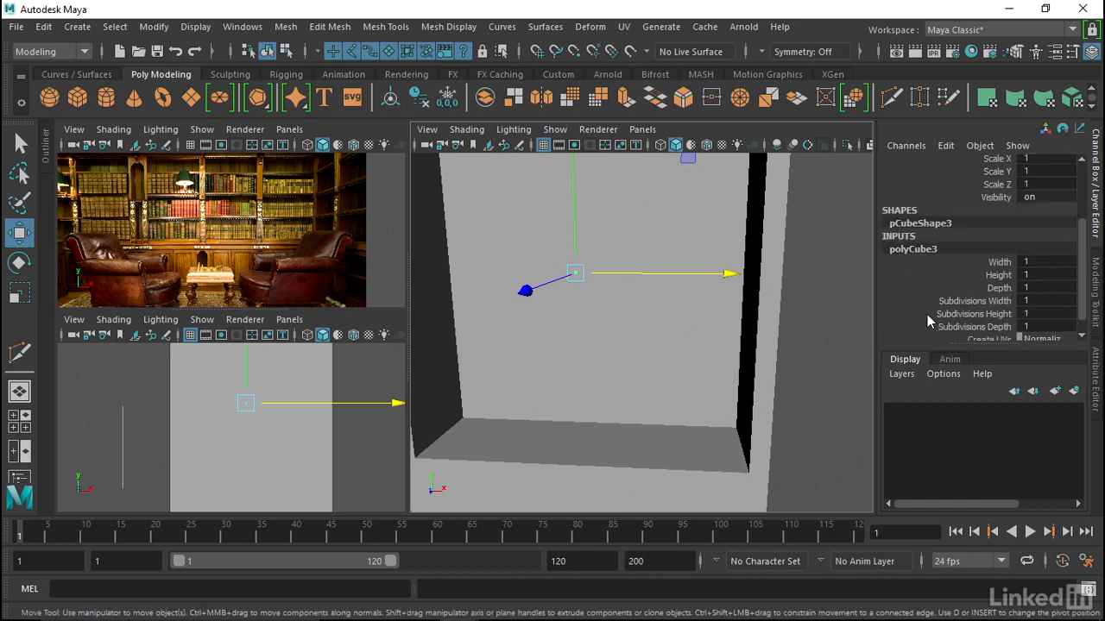
pyautogui.scroll(-1, 1033, 256)
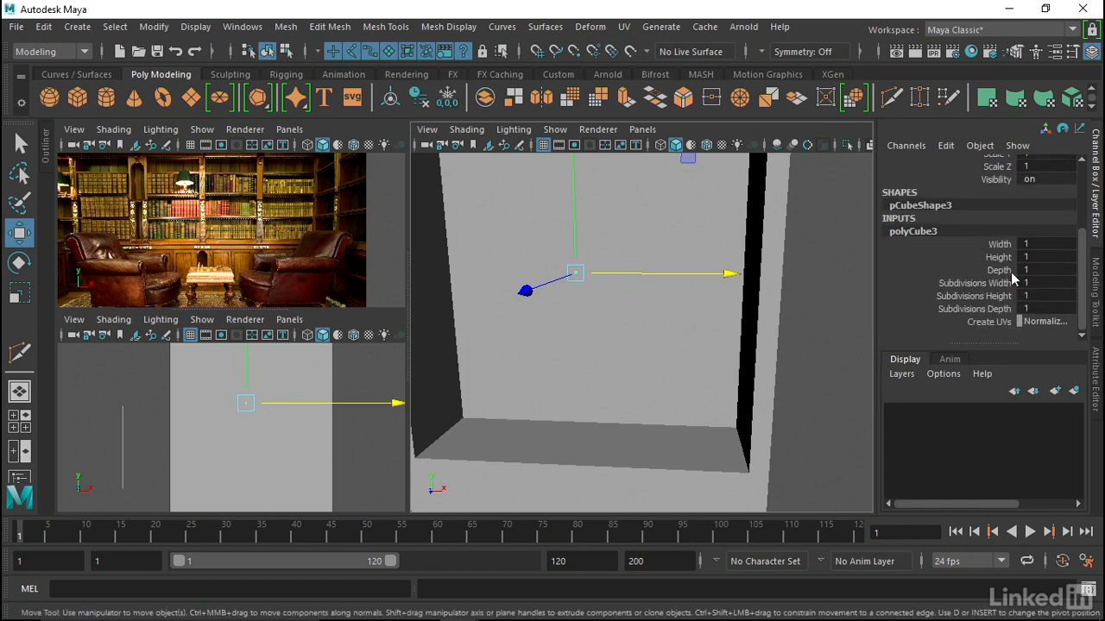
pyautogui.click(1043, 257)
pyautogui.write('2')
pyautogui.press('Return')
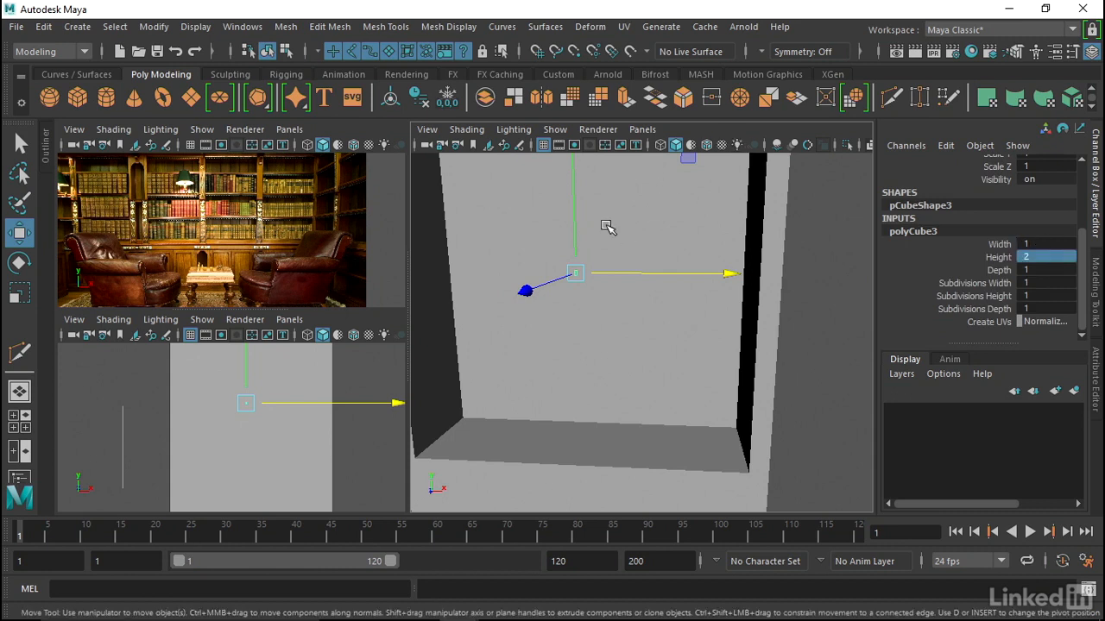
# - Scale the cube along X and Z into a shelf board, reaching a Scale Z of about 39.37
pyautogui.press('r')
pyautogui.moveTo(716, 282); pyautogui.dragTo(849, 276)
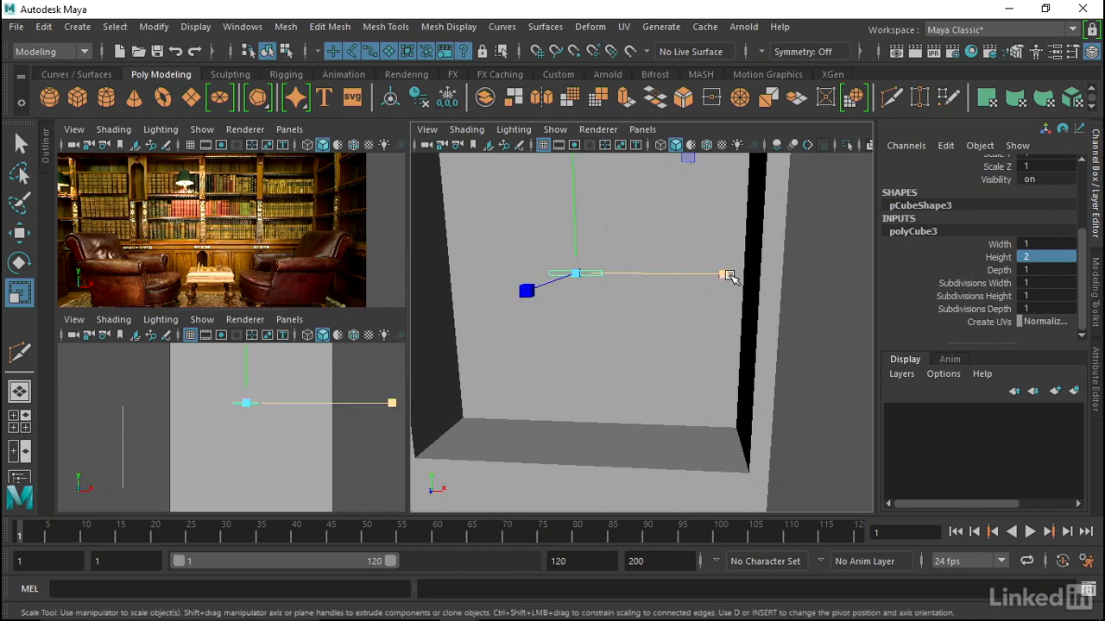
pyautogui.moveTo(737, 277); pyautogui.dragTo(781, 275)
pyautogui.keyDown('alt'); pyautogui.moveTo(594, 262); pyautogui.dragTo(637, 256); pyautogui.keyUp('alt')
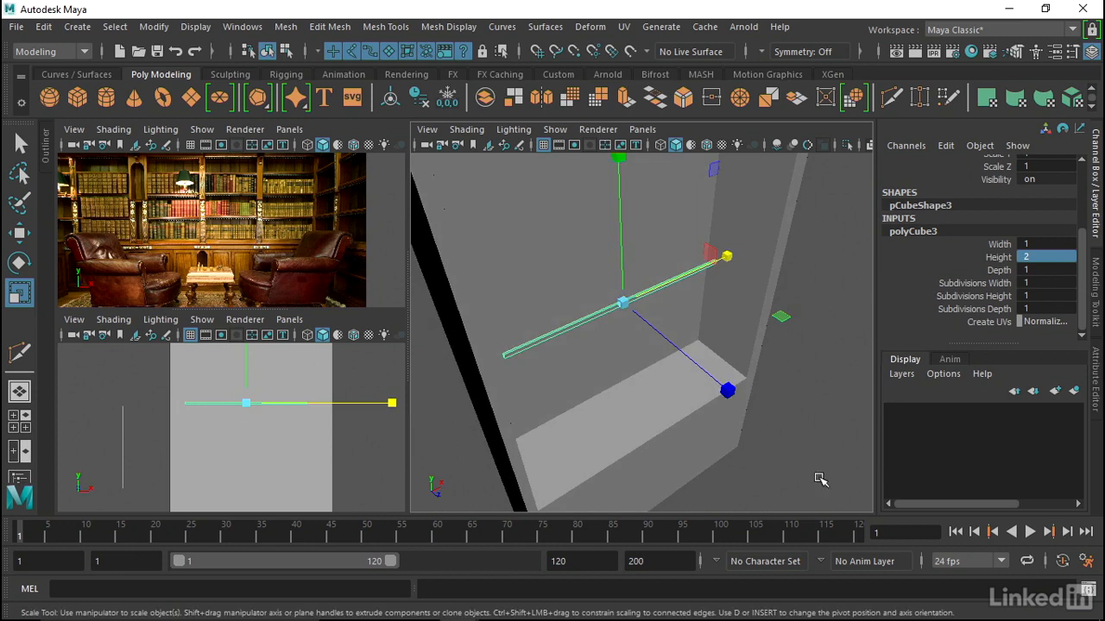
pyautogui.moveTo(727, 389); pyautogui.dragTo(884, 472)
pyautogui.keyDown('alt'); pyautogui.moveTo(803, 416); pyautogui.dragTo(642, 340); pyautogui.keyUp('alt')
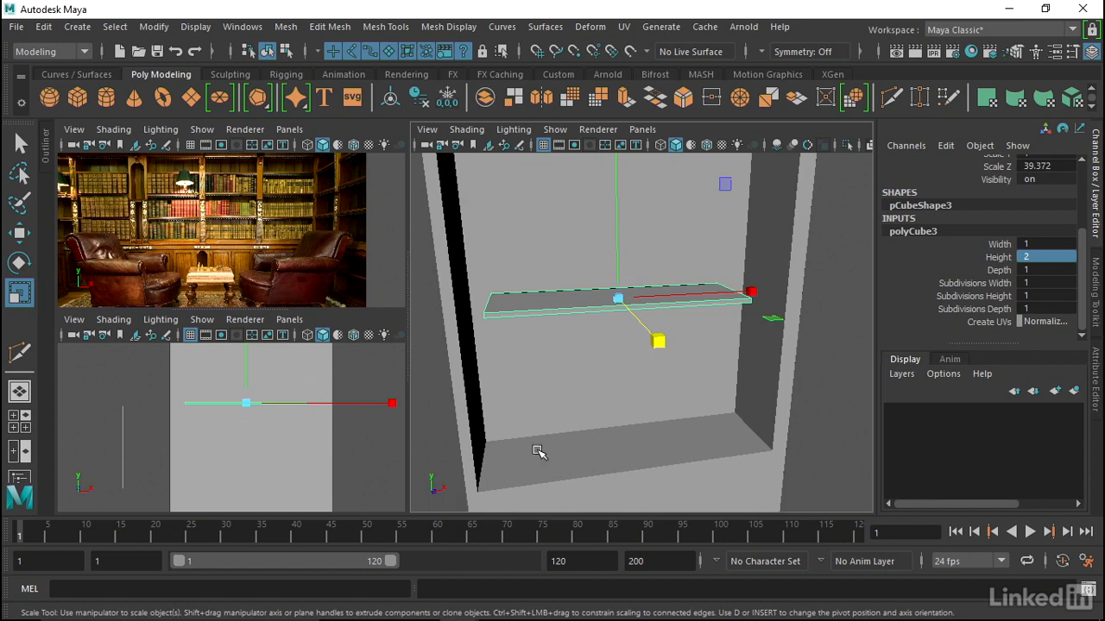
# - In the front view with wireframe on shaded, snap the shelf's right-end vertices to the recess's inner right side
pyautogui.press('space')
pyautogui.moveTo(647, 262); pyautogui.dragTo(648, 281)
pyautogui.keyDown('alt'); pyautogui.moveTo(648, 278); pyautogui.dragTo(613, 269, button='middle'); pyautogui.keyUp('alt')
pyautogui.keyDown('alt'); pyautogui.moveTo(612, 270); pyautogui.dragTo(707, 322, button='right'); pyautogui.keyUp('alt')
pyautogui.moveTo(721, 276); pyautogui.dragTo(629, 141, button='right')
pyautogui.keyDown('alt'); pyautogui.moveTo(777, 324); pyautogui.dragTo(691, 370, button='middle'); pyautogui.keyUp('alt')
pyautogui.press('w')
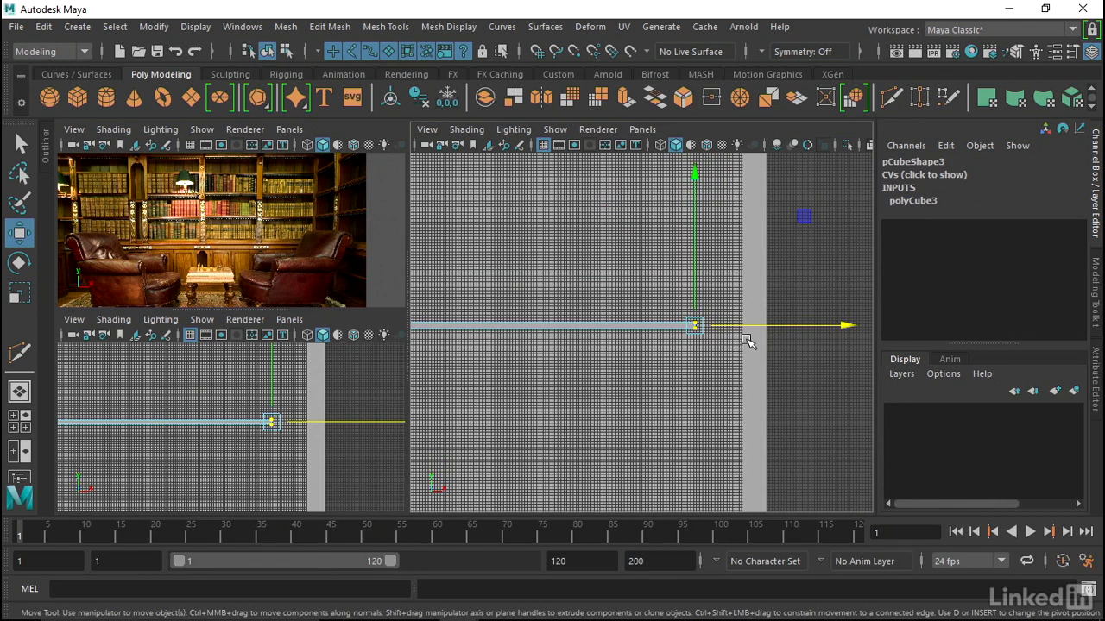
pyautogui.hotkey('shift', 'a')
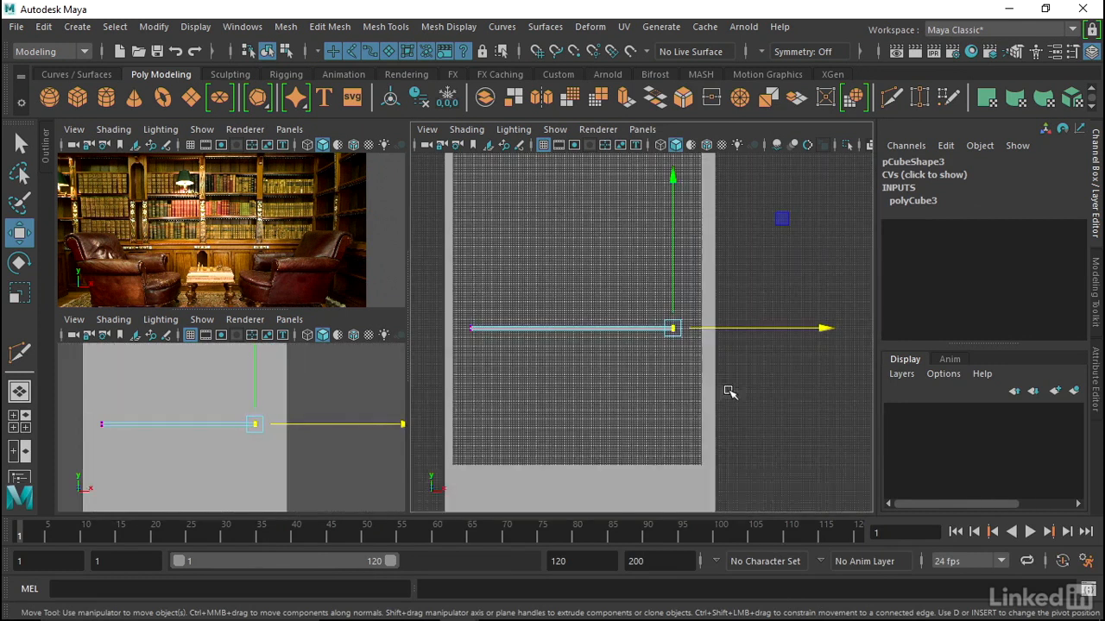
pyautogui.click(707, 144)
pyautogui.keyDown('alt'); pyautogui.moveTo(725, 208); pyautogui.dragTo(719, 256, button='middle'); pyautogui.keyUp('alt')
pyautogui.keyDown('alt'); pyautogui.moveTo(719, 257); pyautogui.dragTo(698, 261, button='right'); pyautogui.keyUp('alt')
pyautogui.keyDown('alt'); pyautogui.moveTo(698, 260); pyautogui.dragTo(693, 258, button='middle'); pyautogui.keyUp('alt')
pyautogui.press('v')
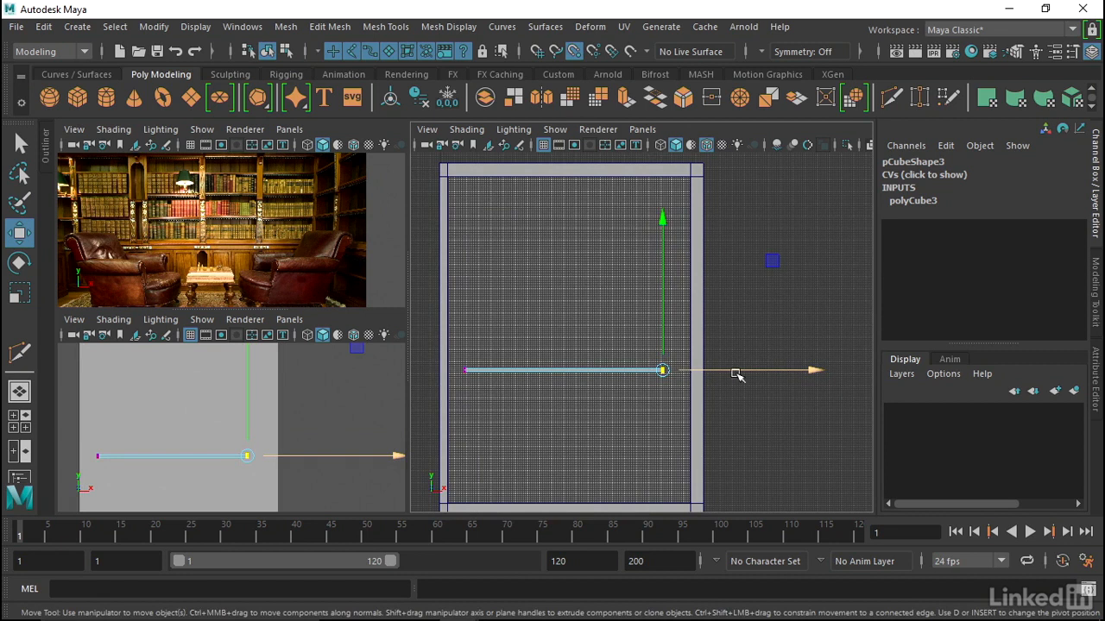
pyautogui.moveTo(714, 369); pyautogui.dragTo(679, 197)
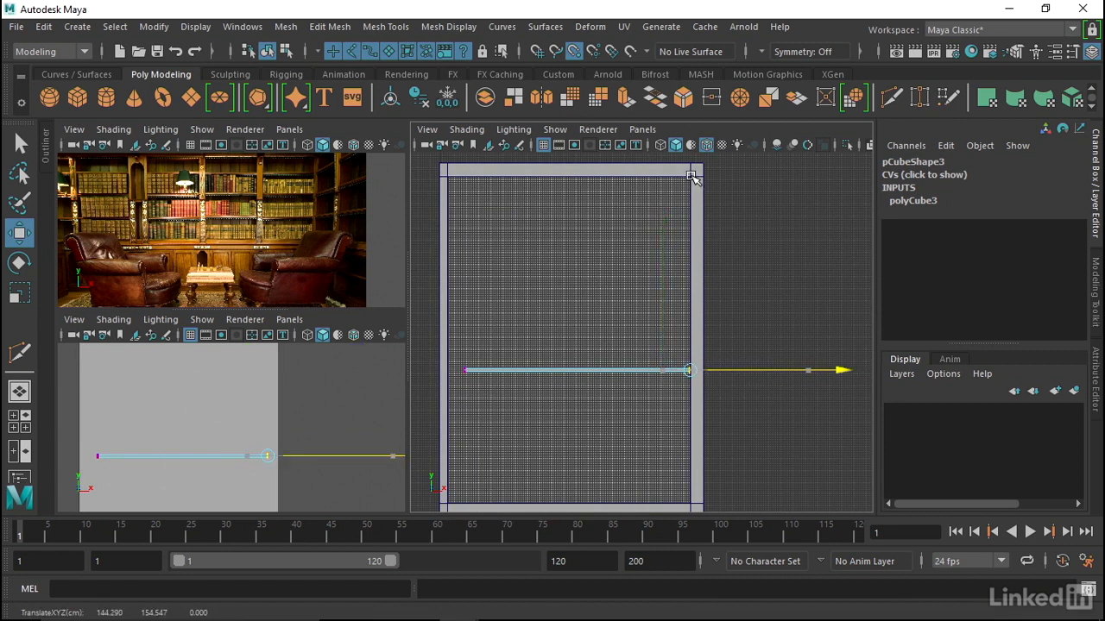
pyautogui.moveTo(691, 175); pyautogui.dragTo(690, 177)
# - Select the shelf's left-end vertices and snap them to the recess's inner left side
pyautogui.moveTo(510, 301); pyautogui.dragTo(444, 416)
pyautogui.press('v')
pyautogui.moveTo(496, 372); pyautogui.dragTo(460, 237)
pyautogui.moveTo(453, 188); pyautogui.dragTo(452, 178)
# - In the wireframe side view, snap the shelf's front and back vertices to the bookcase's front edge and the recess's back panel
pyautogui.press('space')
pyautogui.moveTo(595, 328); pyautogui.dragTo(672, 323)
pyautogui.press('4')
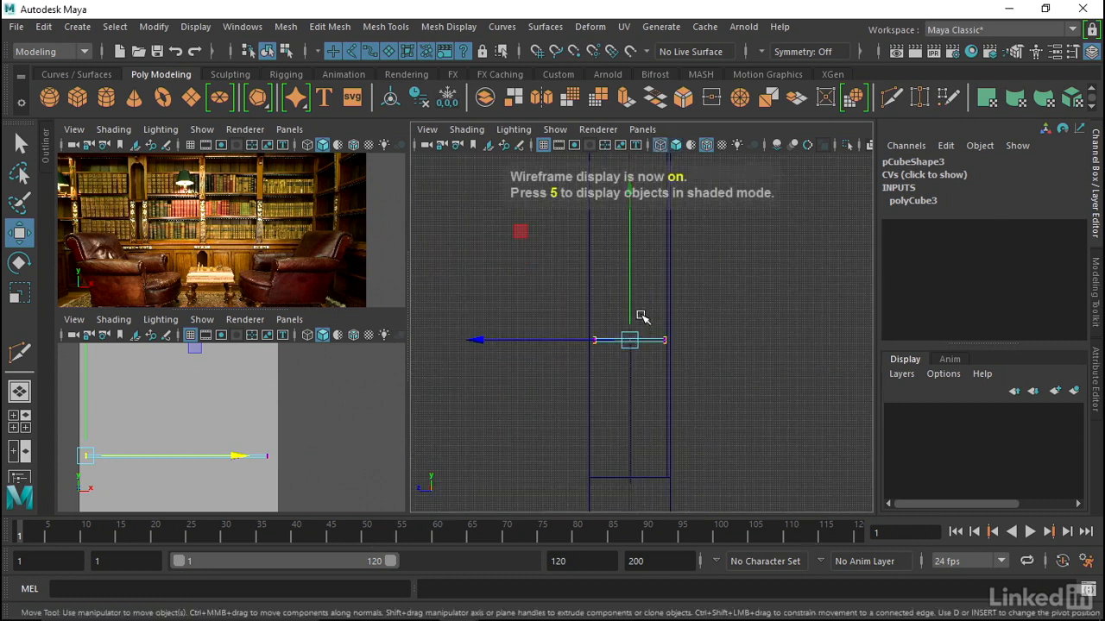
pyautogui.keyDown('alt'); pyautogui.moveTo(648, 349); pyautogui.dragTo(642, 293, button='middle'); pyautogui.keyUp('alt')
pyautogui.scroll(3, 641, 293)
pyautogui.keyDown('alt'); pyautogui.moveTo(582, 272); pyautogui.dragTo(656, 321, button='middle'); pyautogui.keyUp('alt')
pyautogui.scroll(4, 617, 312)
pyautogui.scroll(3, 656, 321)
pyautogui.moveTo(607, 226); pyautogui.dragTo(546, 291)
pyautogui.keyDown('alt'); pyautogui.moveTo(559, 282); pyautogui.dragTo(592, 329, button='middle'); pyautogui.keyUp('alt')
pyautogui.scroll(-2, 604, 337)
pyautogui.keyDown('alt'); pyautogui.moveTo(616, 342); pyautogui.dragTo(456, 307, button='right'); pyautogui.keyUp('alt')
pyautogui.keyDown('alt'); pyautogui.moveTo(541, 307); pyautogui.dragTo(541, 324, button='middle'); pyautogui.keyUp('alt')
pyautogui.keyDown('alt'); pyautogui.moveTo(541, 324); pyautogui.dragTo(454, 293, button='right'); pyautogui.keyUp('alt')
pyautogui.keyDown('alt'); pyautogui.moveTo(523, 307); pyautogui.dragTo(525, 354, button='middle'); pyautogui.keyUp('alt')
pyautogui.press('v')
pyautogui.moveTo(559, 376); pyautogui.dragTo(625, 506)
pyautogui.moveTo(676, 354); pyautogui.dragTo(692, 192)
pyautogui.press('v')
# - Return the shelf to object mode and display the bookcase shaded in the perspective view
pyautogui.press('space')
pyautogui.moveTo(698, 261); pyautogui.dragTo(616, 319)
pyautogui.moveTo(611, 147); pyautogui.dragTo(697, 117, button='right')
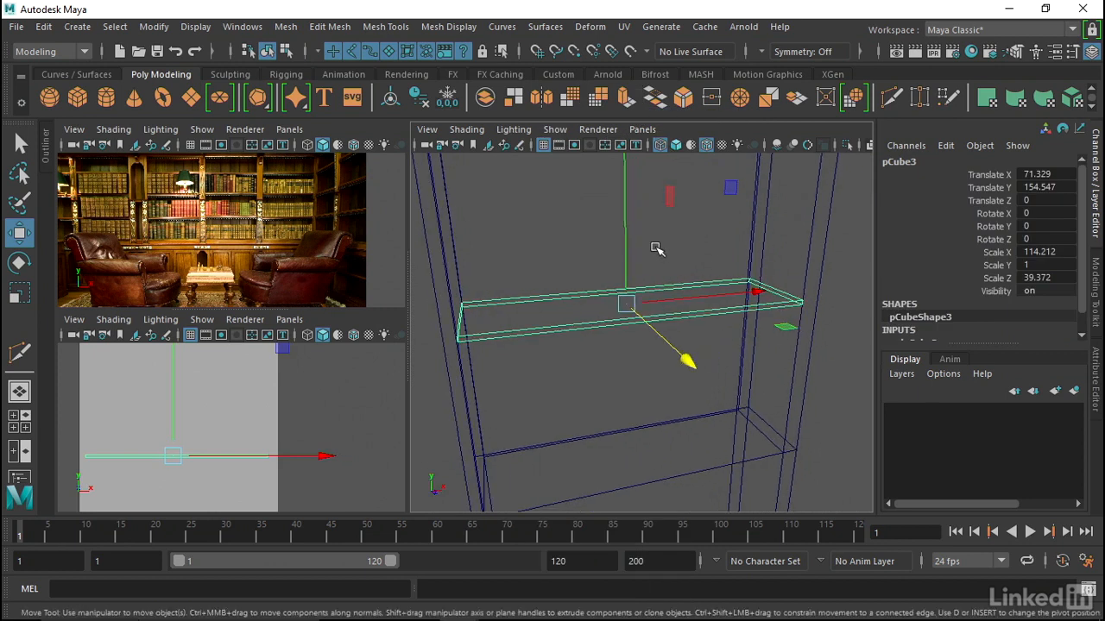
pyautogui.keyDown('alt'); pyautogui.moveTo(657, 250); pyautogui.dragTo(537, 321); pyautogui.keyUp('alt')
pyautogui.press('5')
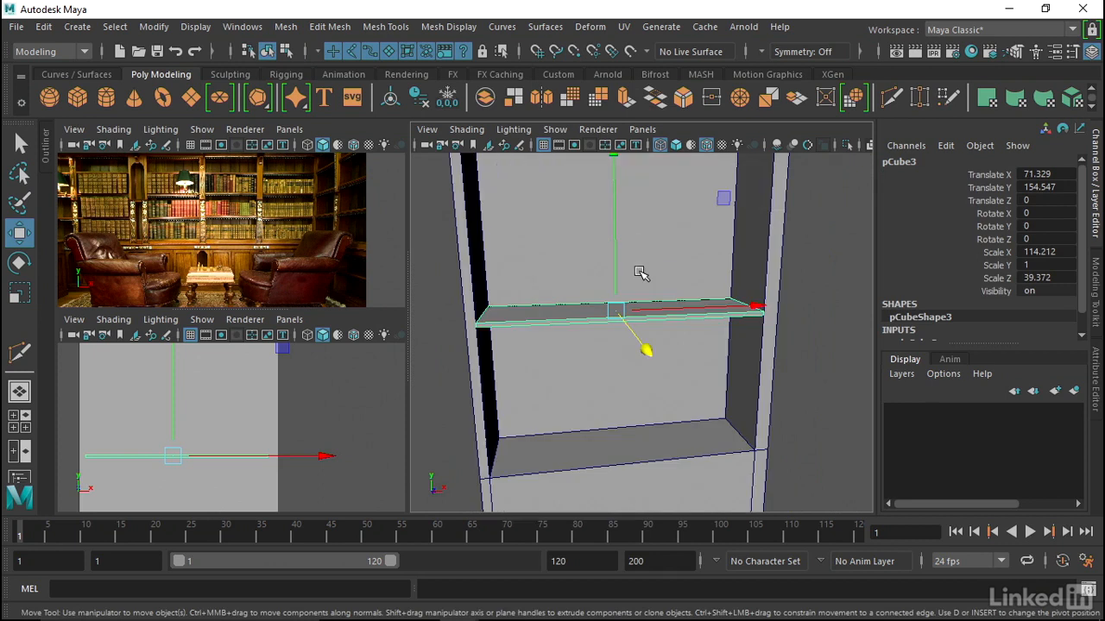
pyautogui.keyDown('alt'); pyautogui.moveTo(599, 290); pyautogui.dragTo(560, 276); pyautogui.keyUp('alt')
pyautogui.moveTo(699, 306)
pyautogui.keyDown('alt'); pyautogui.mouseDown()
pyautogui.moveTo(658, 310)
pyautogui.moveTo(671, 311)
pyautogui.moveTo(655, 385)
pyautogui.mouseUp(); pyautogui.keyUp('alt')
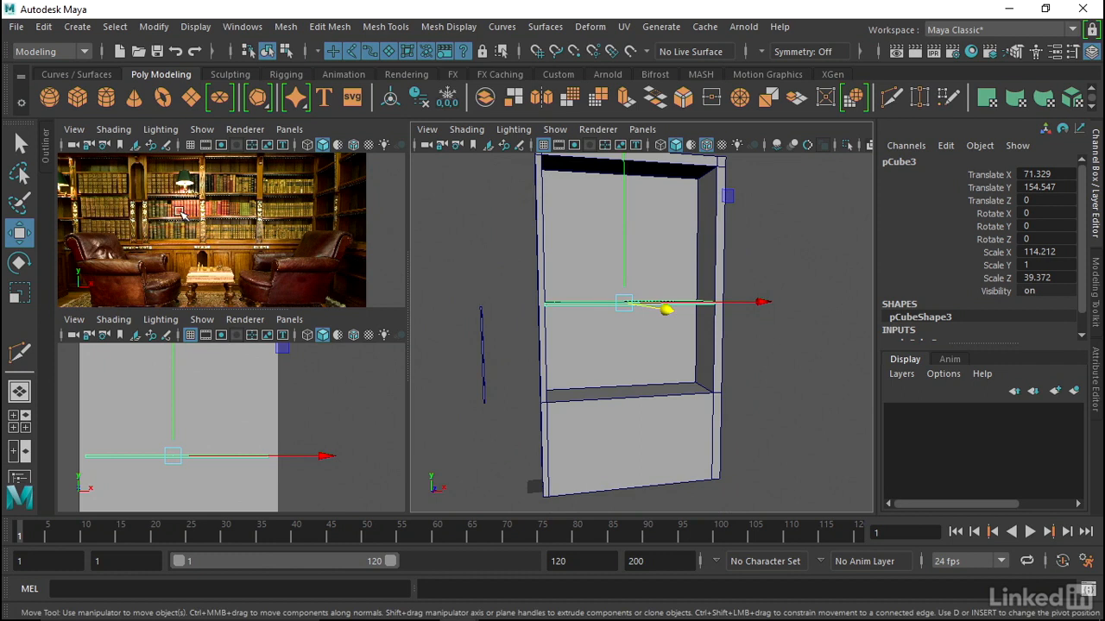
# - Set the vertical measuring bar's Y scale to 45 and, in the front view, stand it on the recess floor
pyautogui.click(483, 338)
pyautogui.keyDown('alt'); pyautogui.moveTo(492, 345); pyautogui.dragTo(478, 353); pyautogui.keyUp('alt')
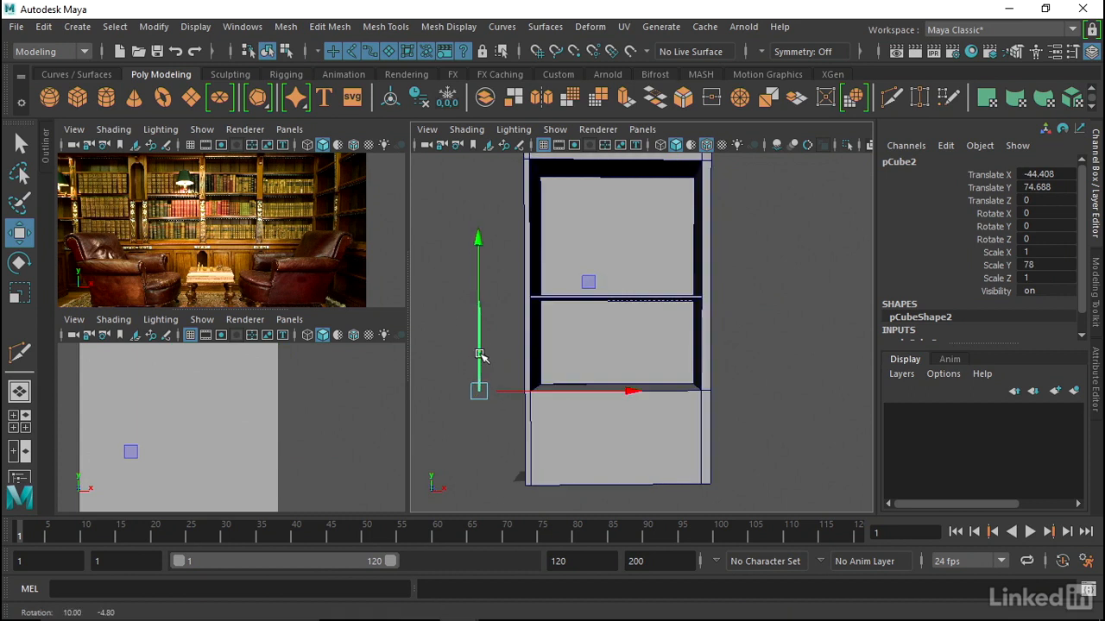
pyautogui.doubleClick(1049, 265)
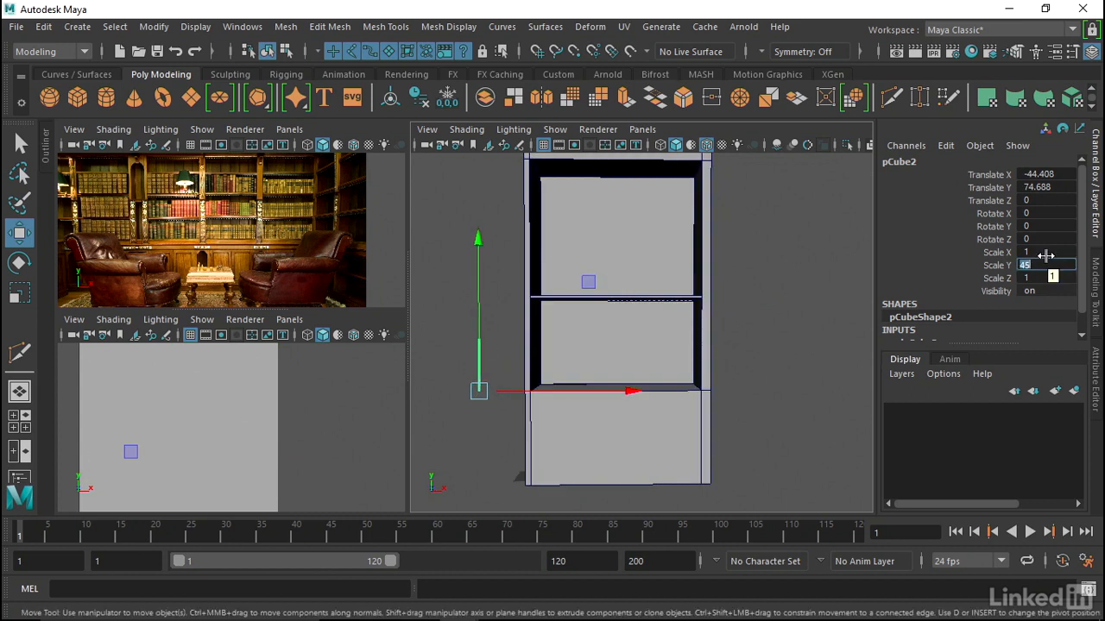
pyautogui.moveTo(632, 393); pyautogui.dragTo(636, 353)
pyautogui.press('space')
pyautogui.keyDown('alt'); pyautogui.moveTo(535, 421); pyautogui.dragTo(588, 274, button='middle'); pyautogui.keyUp('alt')
pyautogui.scroll(2, 582, 264)
pyautogui.moveTo(589, 251); pyautogui.dragTo(594, 246)
pyautogui.keyDown('alt'); pyautogui.moveTo(596, 242); pyautogui.dragTo(606, 265, button='middle'); pyautogui.keyUp('alt')
# - Lower the shelf in the front view until it rests on top of the measuring bar
pyautogui.click(655, 226)
pyautogui.moveTo(678, 185); pyautogui.dragTo(679, 259)
pyautogui.keyDown('alt'); pyautogui.moveTo(627, 261); pyautogui.dragTo(647, 266, button='middle'); pyautogui.keyUp('alt')
pyautogui.scroll(2, 646, 265)
pyautogui.keyDown('alt'); pyautogui.moveTo(650, 273); pyautogui.dragTo(628, 291, button='middle'); pyautogui.keyUp('alt')
# - Set the measuring bar's Y scale to 40 and move it up so it stands on the lowest shelf
pyautogui.click(592, 389)
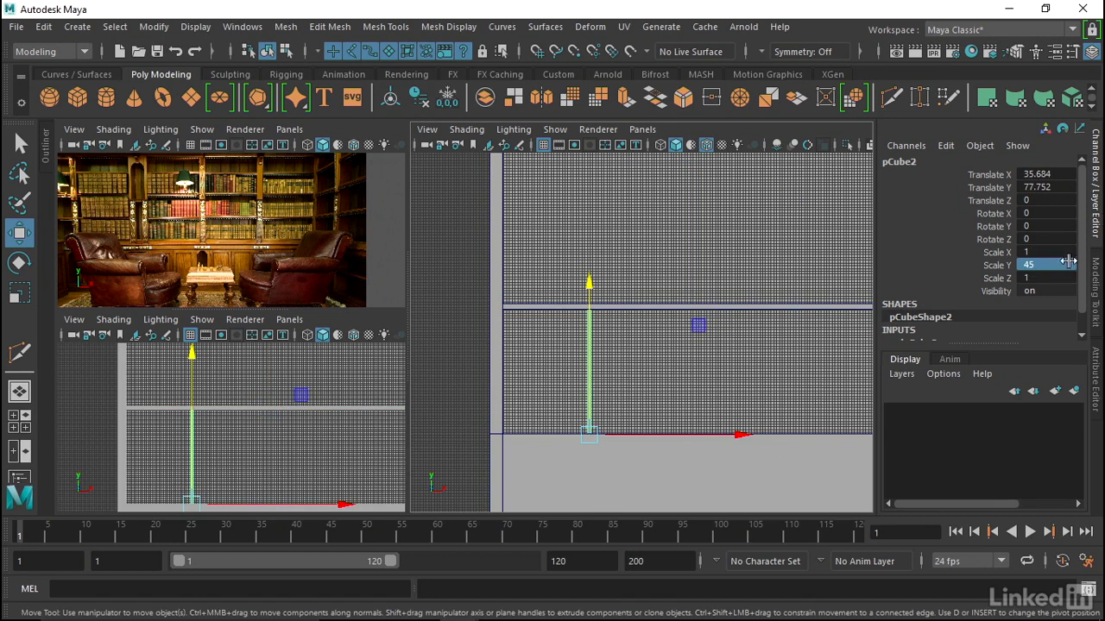
pyautogui.doubleClick(1038, 265)
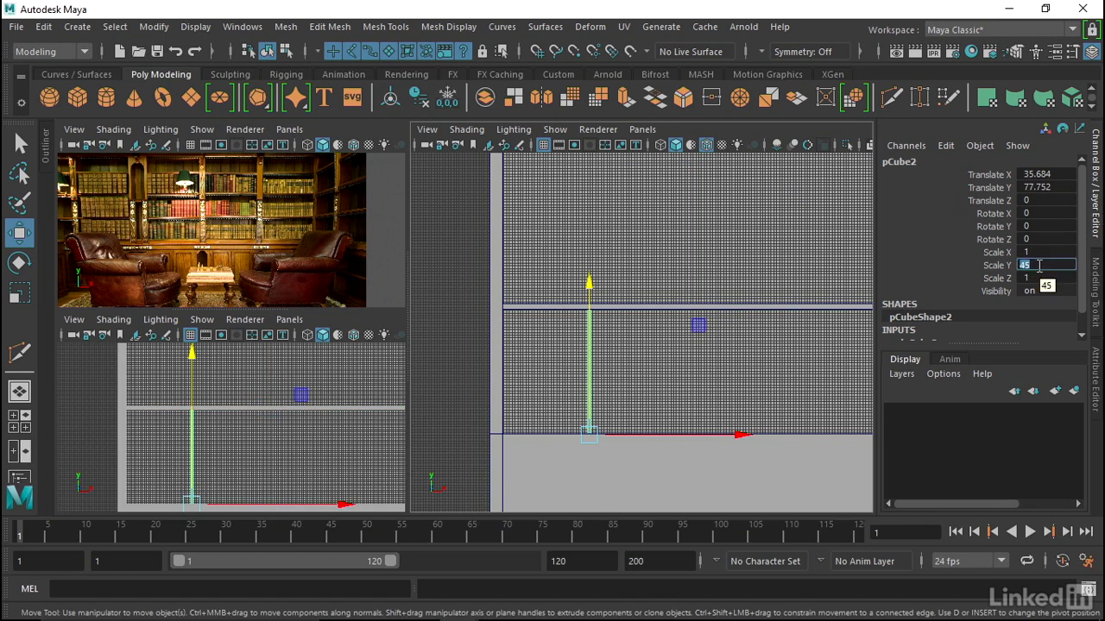
pyautogui.keyDown('alt'); pyautogui.moveTo(537, 302); pyautogui.dragTo(544, 341, button='middle'); pyautogui.keyUp('alt')
pyautogui.moveTo(596, 323); pyautogui.dragTo(599, 188)
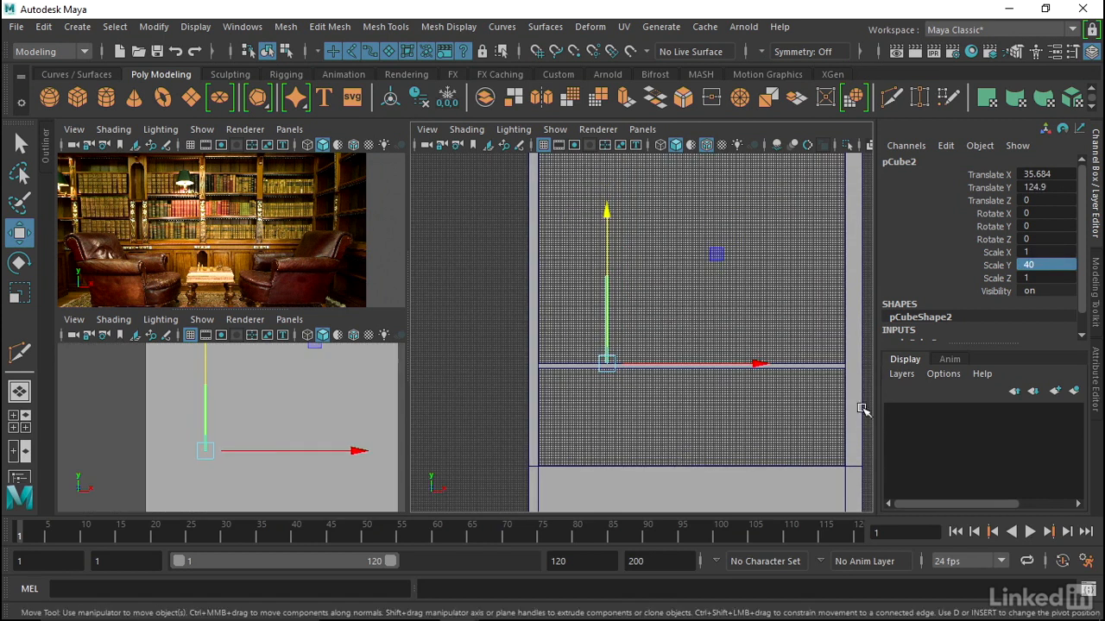
# - Duplicate the lowest shelf and raise the copy to the measuring bar's top, at about 165.4 in Y
pyautogui.click(815, 366)
pyautogui.keyDown('alt'); pyautogui.moveTo(768, 302); pyautogui.dragTo(728, 324, button='middle'); pyautogui.keyUp('alt')
pyautogui.keyDown('alt'); pyautogui.moveTo(728, 326); pyautogui.dragTo(726, 341, button='right'); pyautogui.keyUp('alt')
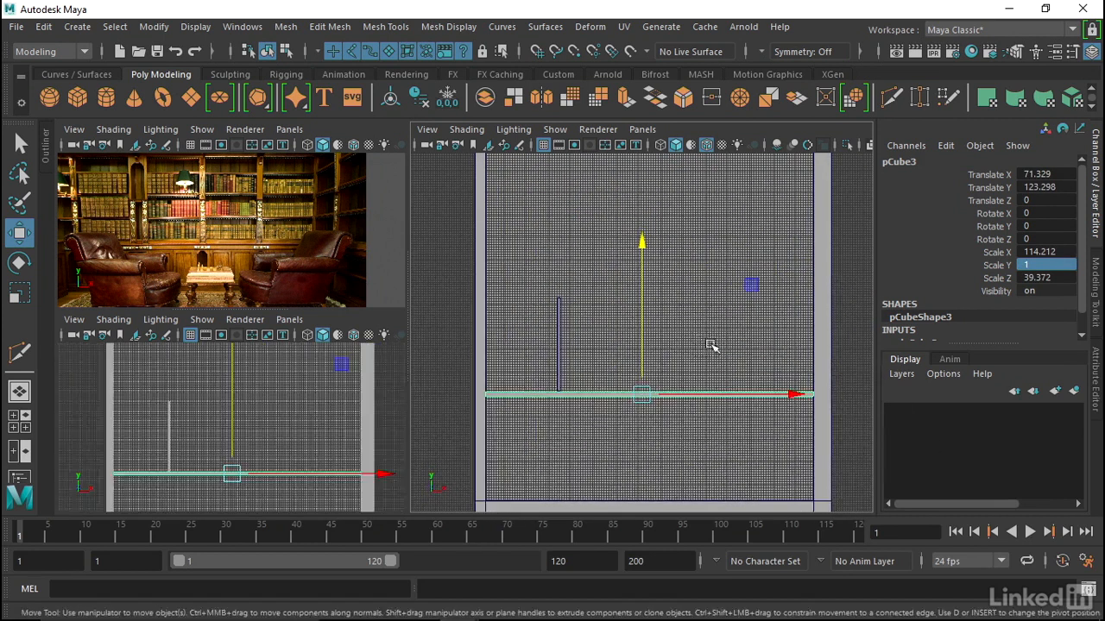
pyautogui.hotkey('ctrl', 'd')
pyautogui.moveTo(643, 369); pyautogui.dragTo(655, 271)
pyautogui.keyDown('alt'); pyautogui.moveTo(656, 262); pyautogui.dragTo(700, 287, button='middle'); pyautogui.keyUp('alt')
pyautogui.keyDown('alt'); pyautogui.moveTo(700, 287); pyautogui.dragTo(653, 283, button='right'); pyautogui.keyUp('alt')
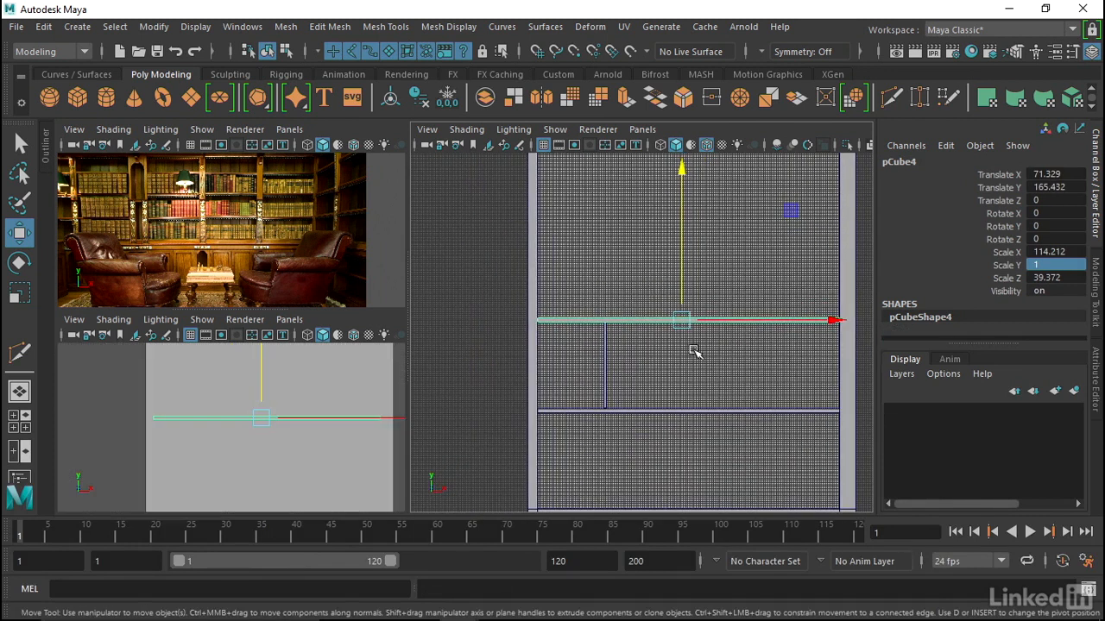
# - Set the measuring bar's Y scale to 38 and move it up onto the second shelf
pyautogui.keyDown('alt'); pyautogui.moveTo(642, 365); pyautogui.dragTo(653, 381, button='middle'); pyautogui.keyUp('alt')
pyautogui.click(617, 384)
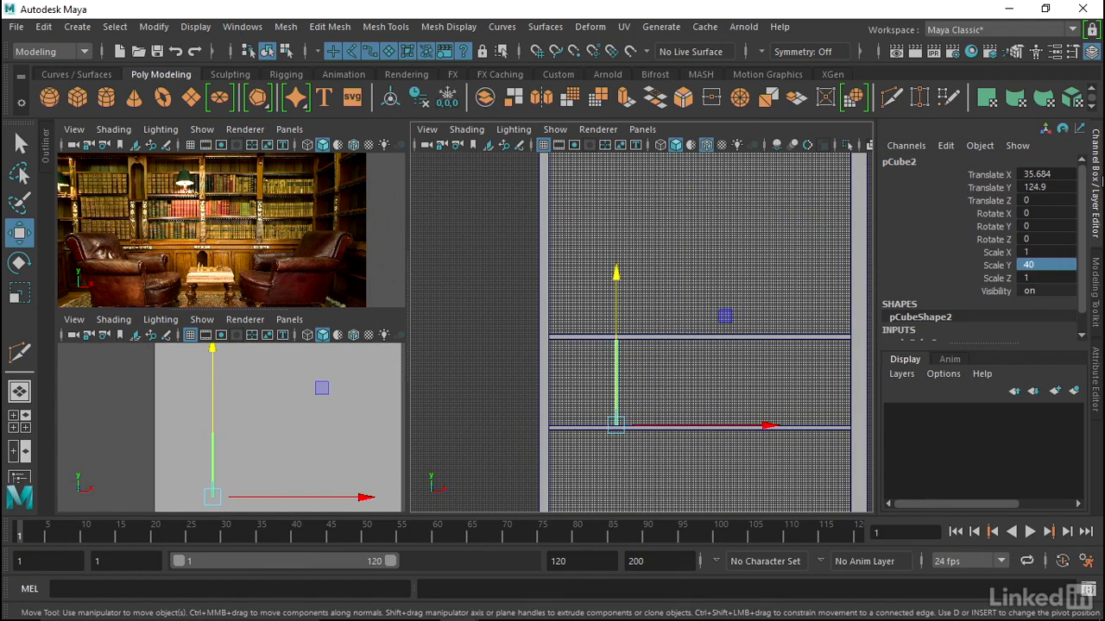
pyautogui.click(1046, 265)
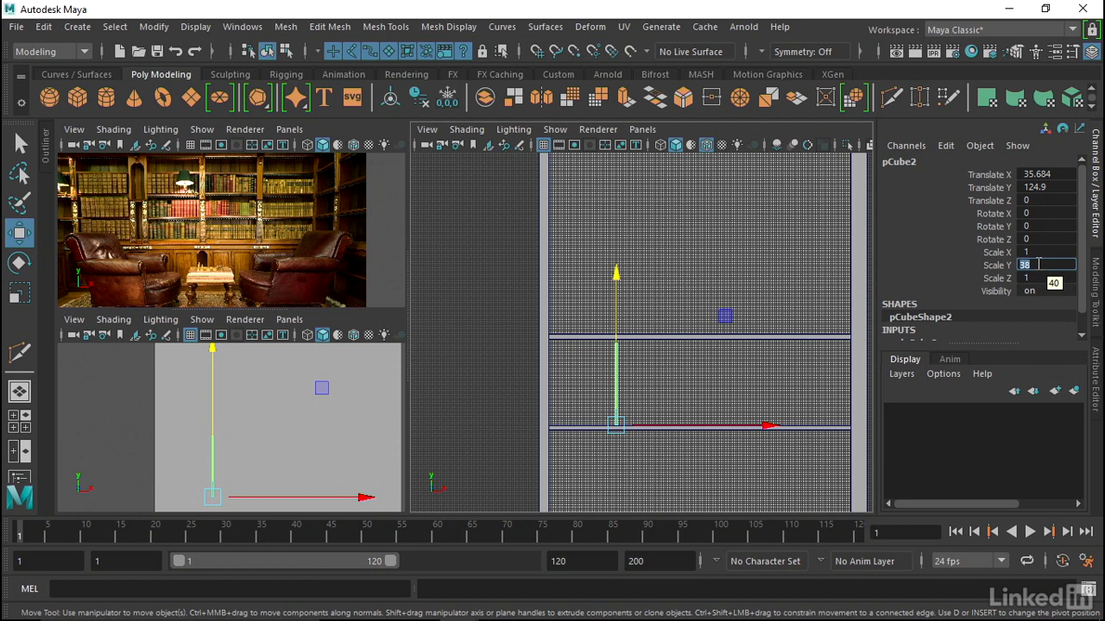
pyautogui.moveTo(615, 276); pyautogui.dragTo(628, 180)
# - Duplicate the second shelf and raise the copy to the measuring bar's top, at about 206.8 in Y
pyautogui.click(719, 338)
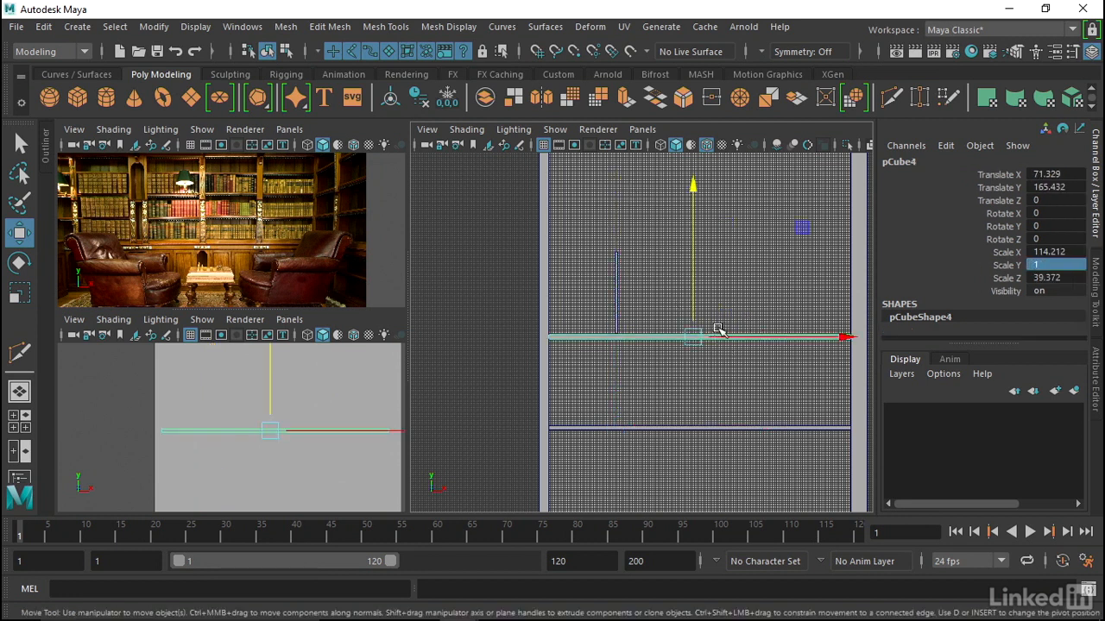
pyautogui.keyDown('alt'); pyautogui.moveTo(716, 300); pyautogui.dragTo(693, 366, button='middle'); pyautogui.keyUp('alt')
pyautogui.hotkey('ctrl', 'd')
pyautogui.moveTo(670, 365); pyautogui.dragTo(674, 276)
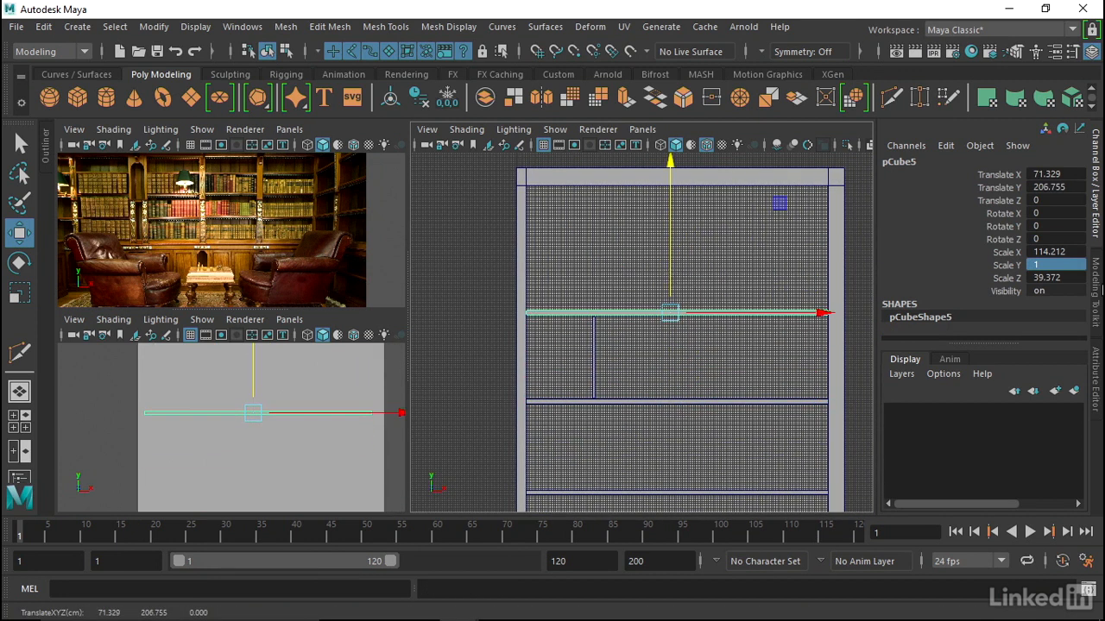
pyautogui.press('Return')
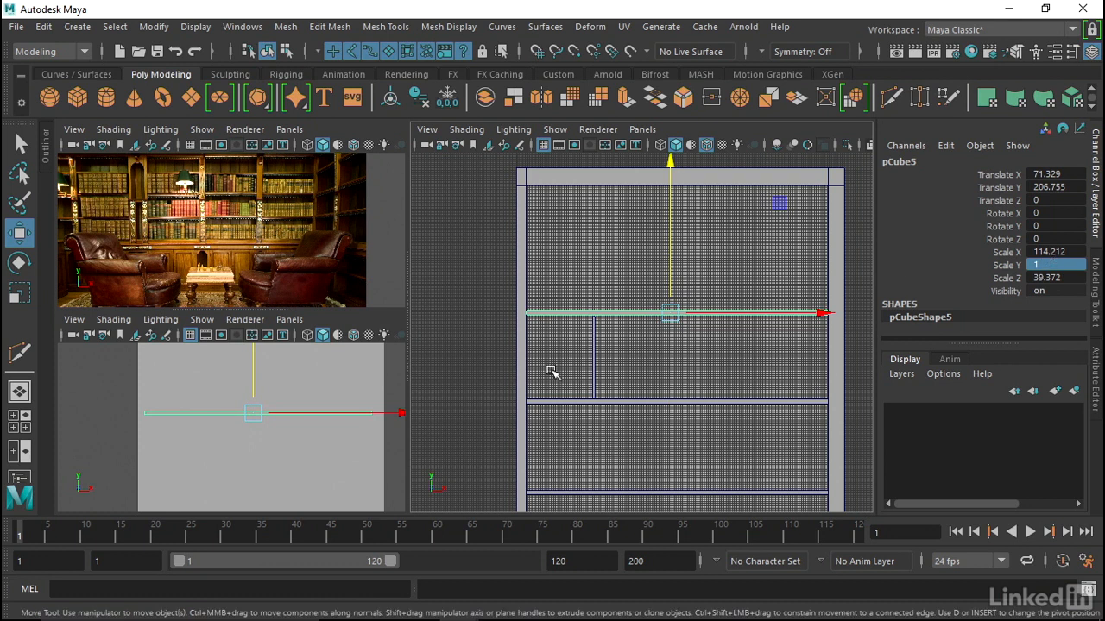
# - Set the measuring bar's Y scale to 30 and move it up onto the third shelf
pyautogui.click(594, 349)
pyautogui.doubleClick(1048, 263)
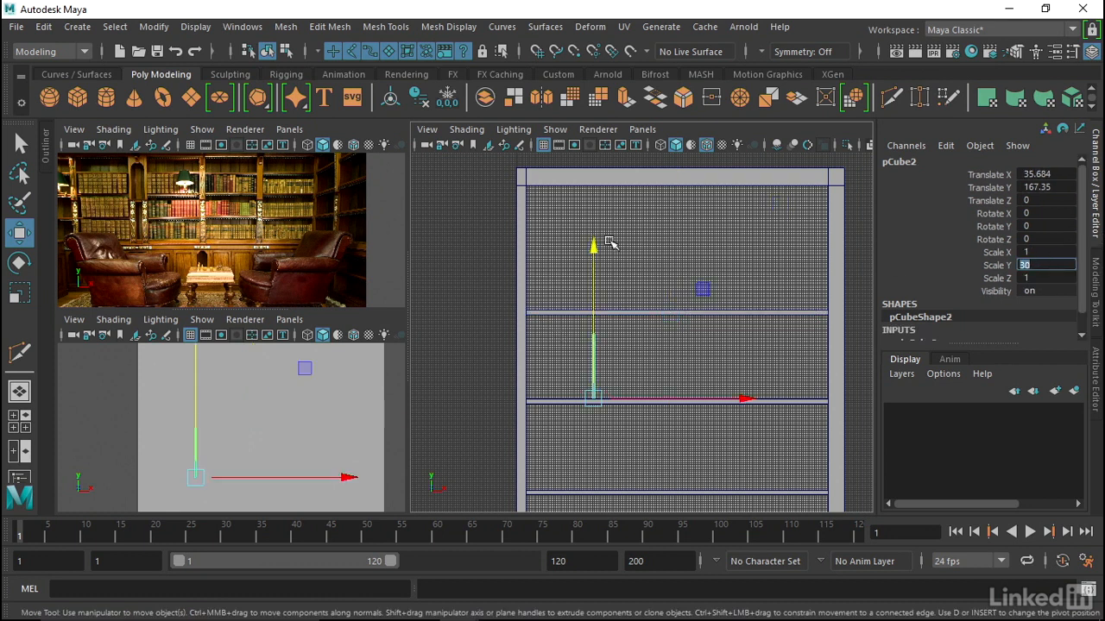
pyautogui.moveTo(594, 247); pyautogui.dragTo(610, 160)
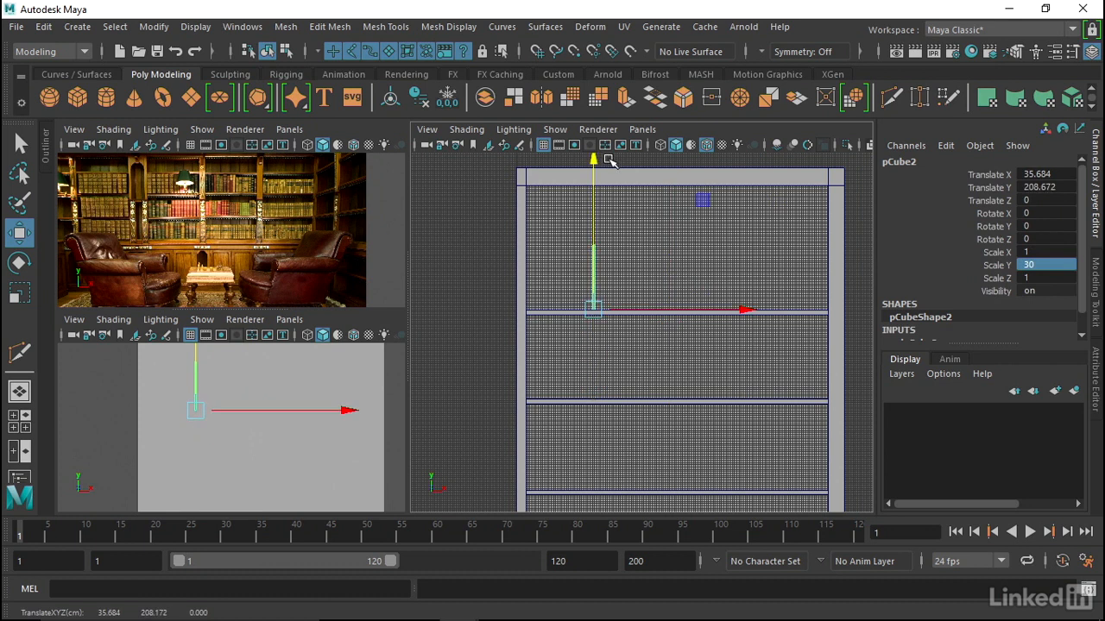
# - Duplicate the third shelf, raise the copy to about 240.2 in Y, and return to the perspective view
pyautogui.click(653, 314)
pyautogui.hotkey('ctrl', 'd')
pyautogui.moveTo(667, 289); pyautogui.dragTo(674, 216)
pyautogui.keyDown('alt'); pyautogui.moveTo(707, 223); pyautogui.dragTo(523, 219, button='right'); pyautogui.keyUp('alt')
pyautogui.keyDown('alt'); pyautogui.moveTo(606, 278); pyautogui.dragTo(616, 247, button='middle'); pyautogui.keyUp('alt')
pyautogui.press('space')
pyautogui.moveTo(664, 389); pyautogui.dragTo(640, 317)
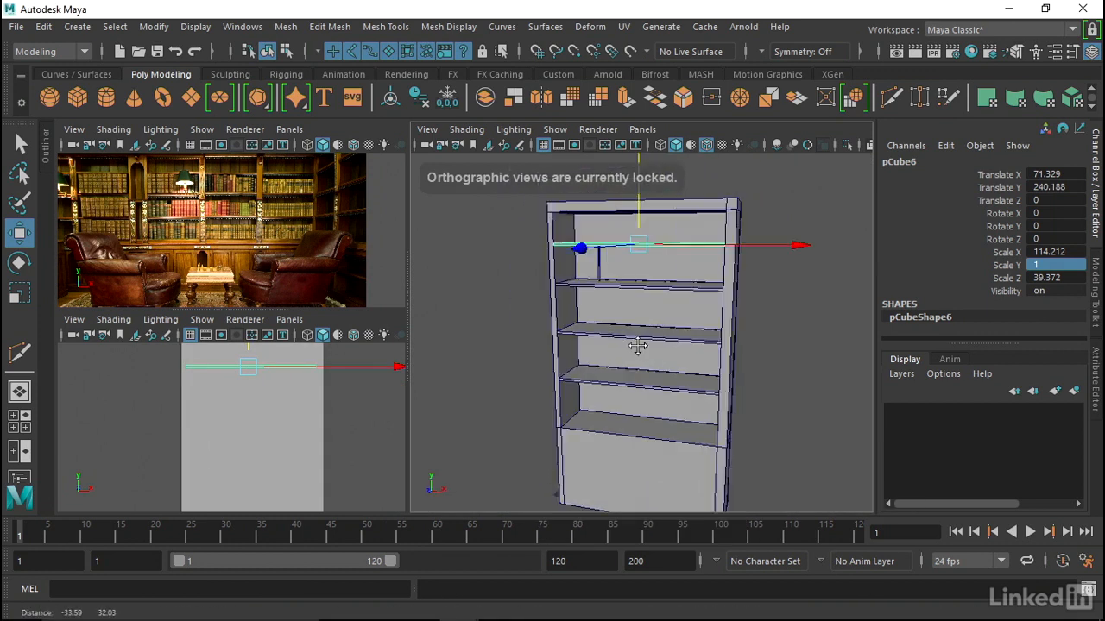
# - Delete the vertical measuring bar standing on the third shelf
pyautogui.scroll(3, 621, 293)
pyautogui.click(621, 294)
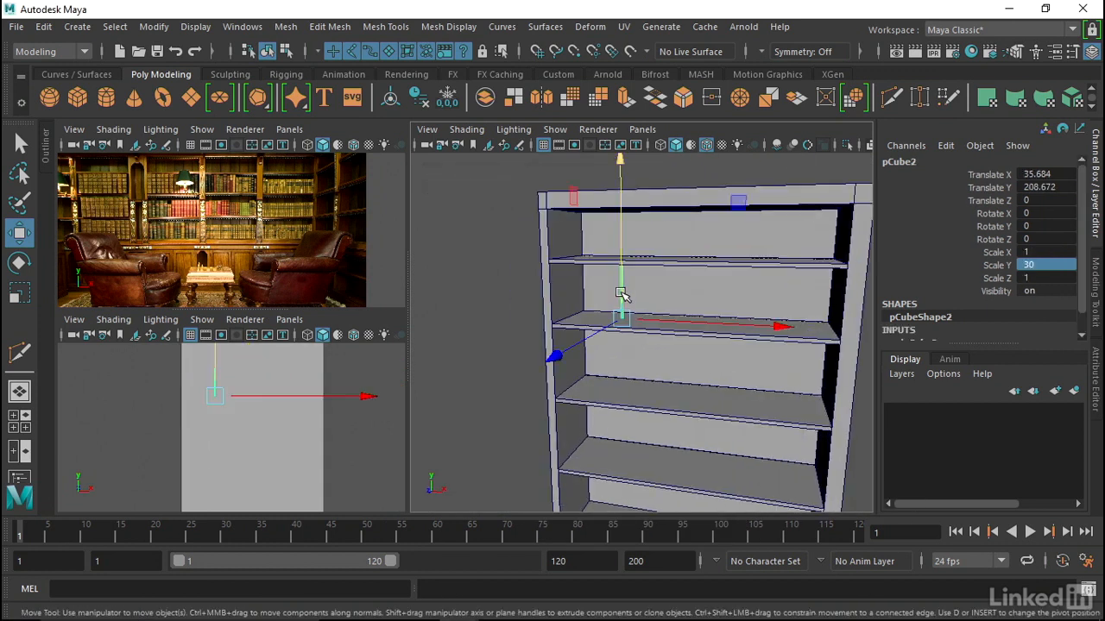
pyautogui.press('Delete')
# - Examine the shelf spacing and overall proportions of the bookcase from several angles
pyautogui.keyDown('alt'); pyautogui.moveTo(644, 317); pyautogui.dragTo(613, 279, button='right'); pyautogui.keyUp('alt')
pyautogui.keyDown('alt'); pyautogui.moveTo(614, 279); pyautogui.dragTo(626, 269); pyautogui.keyUp('alt')
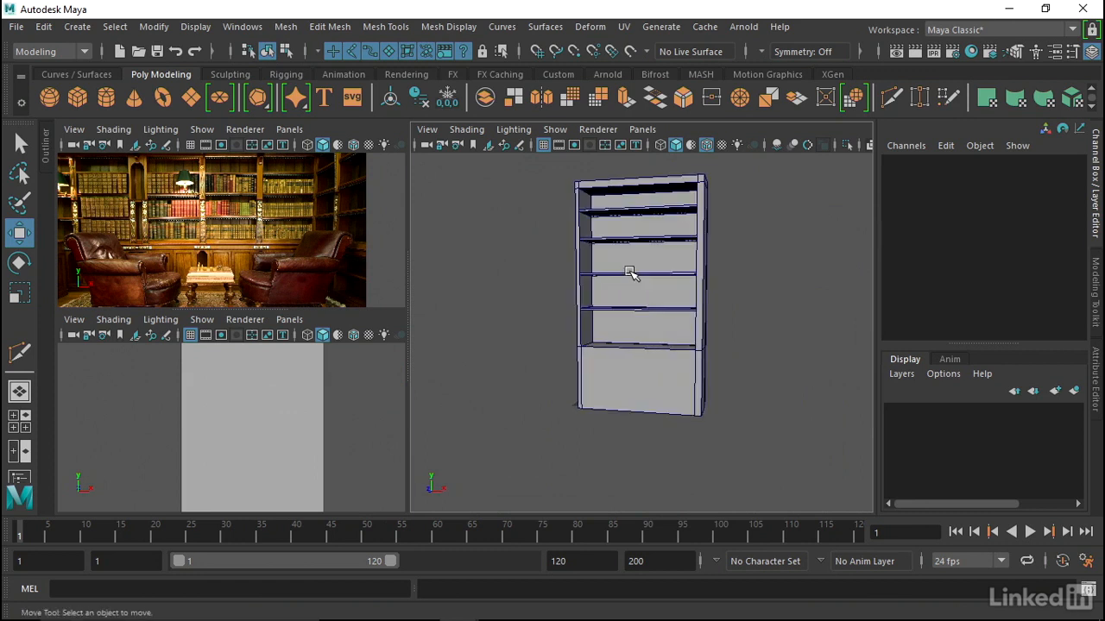
pyautogui.keyDown('alt'); pyautogui.moveTo(626, 268); pyautogui.dragTo(628, 289, button='middle'); pyautogui.keyUp('alt')
pyautogui.keyDown('alt'); pyautogui.moveTo(562, 400); pyautogui.dragTo(764, 379); pyautogui.keyUp('alt')
pyautogui.keyDown('alt'); pyautogui.moveTo(719, 249); pyautogui.dragTo(629, 261); pyautogui.keyUp('alt')
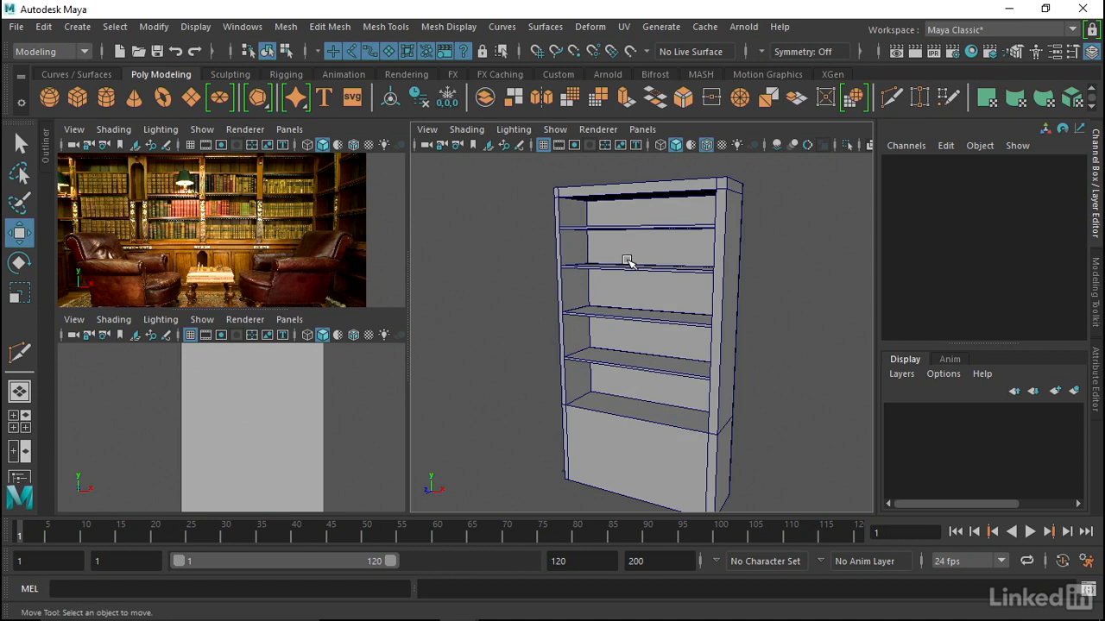
pyautogui.moveTo(627, 261)
pyautogui.keyDown('alt'); pyautogui.mouseDown()
pyautogui.moveTo(648, 254)
pyautogui.moveTo(681, 301)
pyautogui.moveTo(653, 267)
pyautogui.moveTo(619, 271)
pyautogui.moveTo(629, 282)
pyautogui.moveTo(612, 259)
pyautogui.mouseUp(); pyautogui.keyUp('alt')
pyautogui.keyDown('alt'); pyautogui.moveTo(612, 259); pyautogui.dragTo(680, 311, button='right'); pyautogui.keyUp('alt')
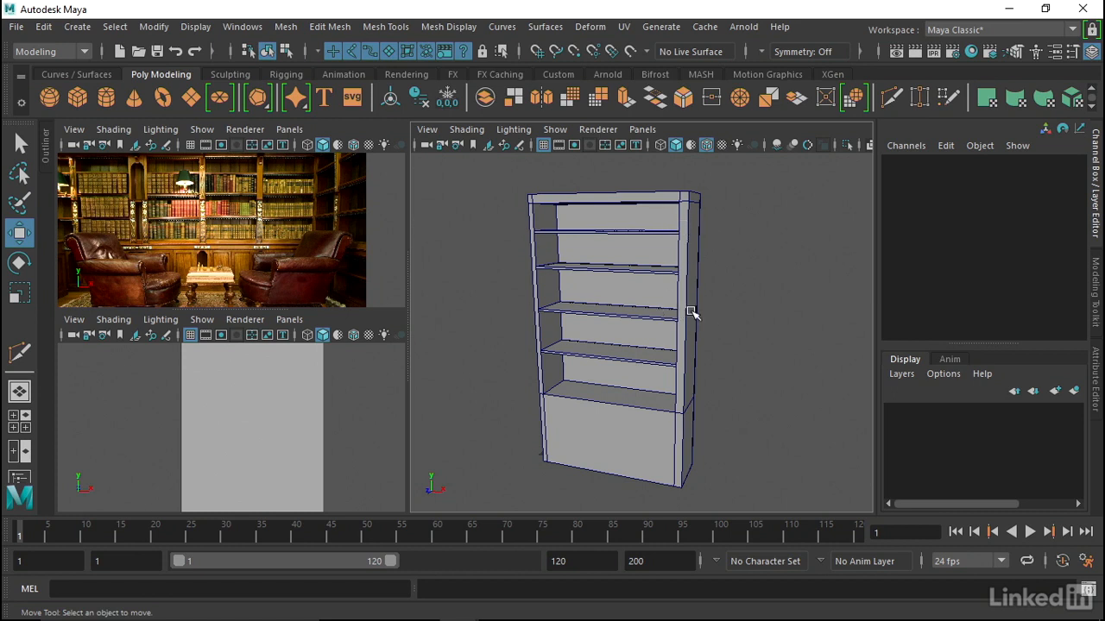
pyautogui.moveTo(684, 314); pyautogui.dragTo(706, 309)
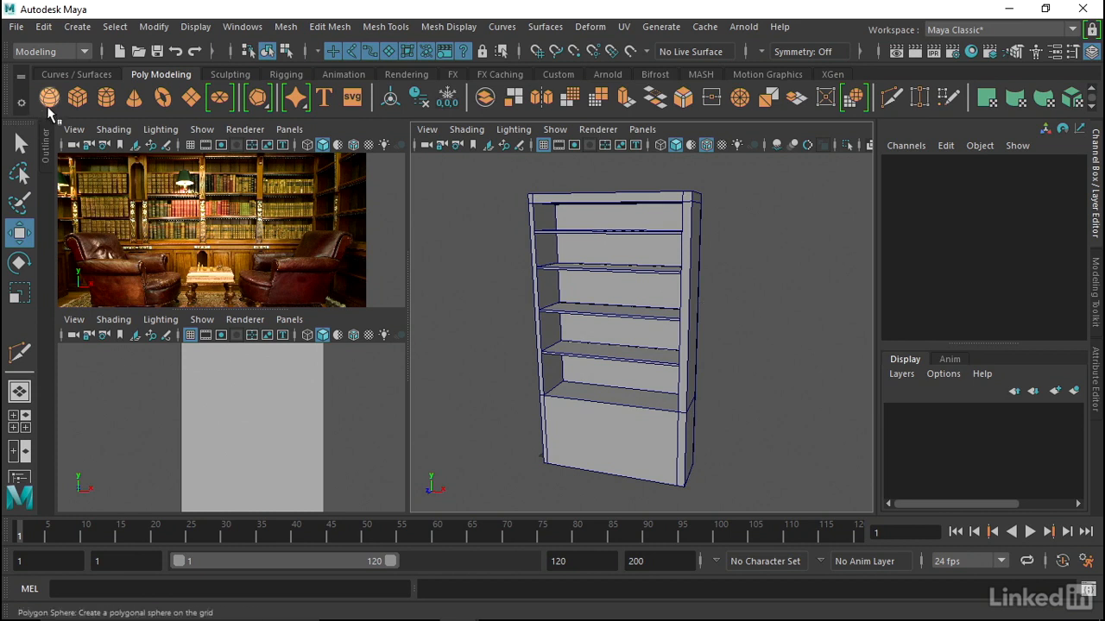
# - Create a polygon cube and move it up to about 146.6 in Y and forward of the bookcase to about 39.7 in Z
pyautogui.click(77, 99)
pyautogui.moveTo(558, 389); pyautogui.dragTo(539, 254)
pyautogui.moveTo(519, 340)
pyautogui.mouseDown()
pyautogui.moveTo(492, 349)
pyautogui.moveTo(501, 344)
pyautogui.mouseUp()
pyautogui.press('space')
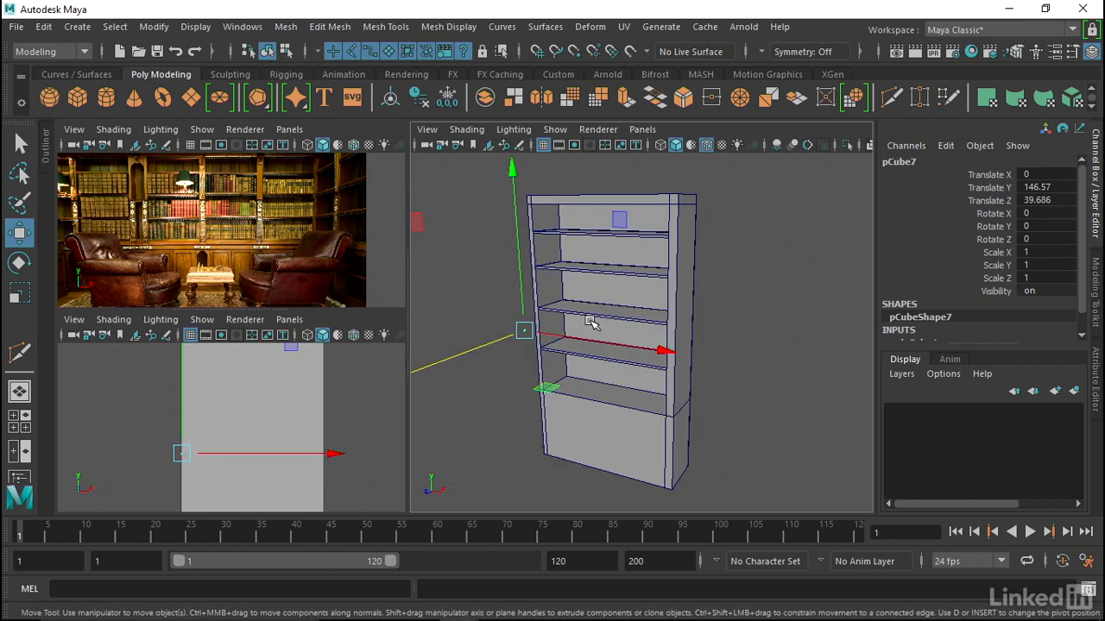
# - In the side view, set the new cube's depth to 2
pyautogui.press('space')
pyautogui.moveTo(592, 320); pyautogui.dragTo(631, 323)
pyautogui.keyDown('alt'); pyautogui.moveTo(630, 323); pyautogui.dragTo(612, 276, button='middle'); pyautogui.keyUp('alt')
pyautogui.keyDown('alt'); pyautogui.moveTo(612, 276); pyautogui.dragTo(535, 285, button='right'); pyautogui.keyUp('alt')
pyautogui.keyDown('alt'); pyautogui.moveTo(535, 286); pyautogui.dragTo(797, 289, button='middle'); pyautogui.keyUp('alt')
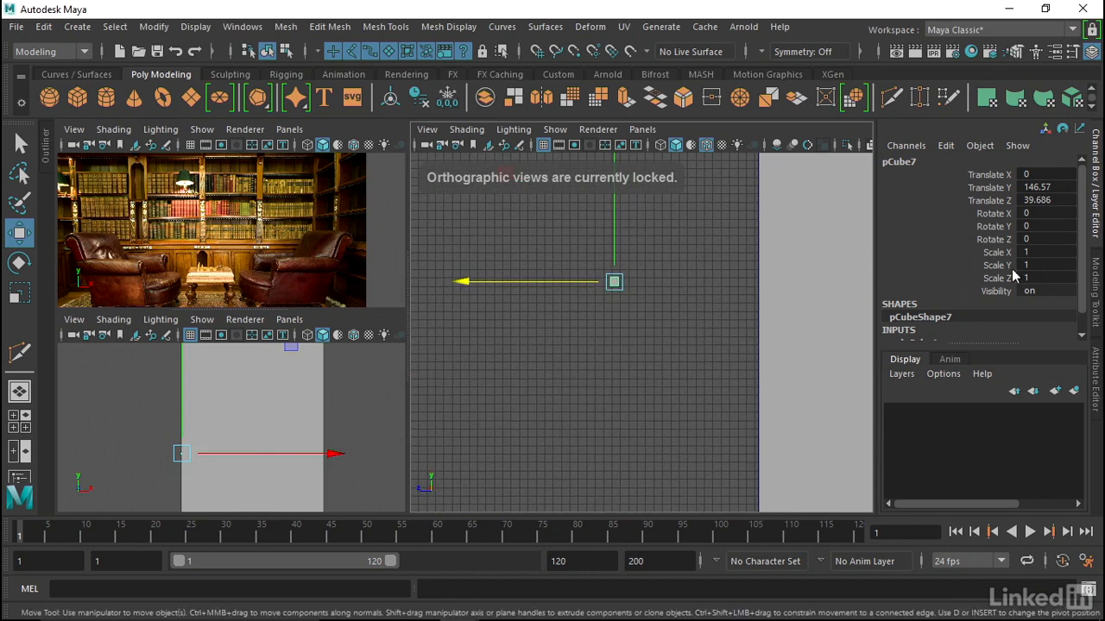
pyautogui.scroll(-1, 972, 332)
pyautogui.click(916, 321)
pyautogui.scroll(-3, 988, 297)
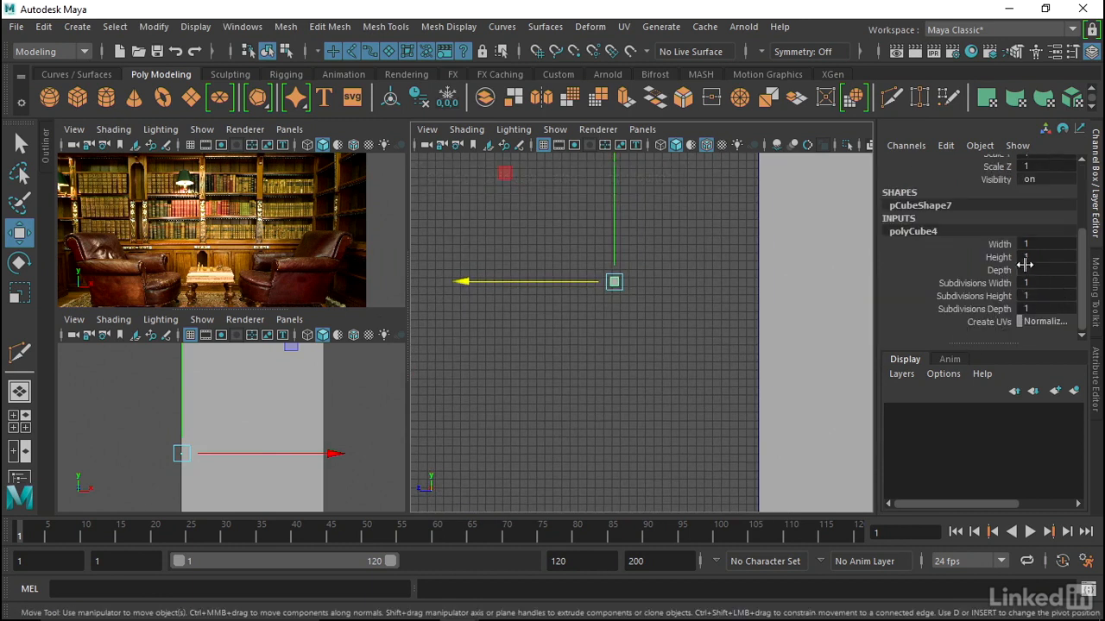
pyautogui.doubleClick(1043, 272)
pyautogui.write('2')
pyautogui.press('Return')
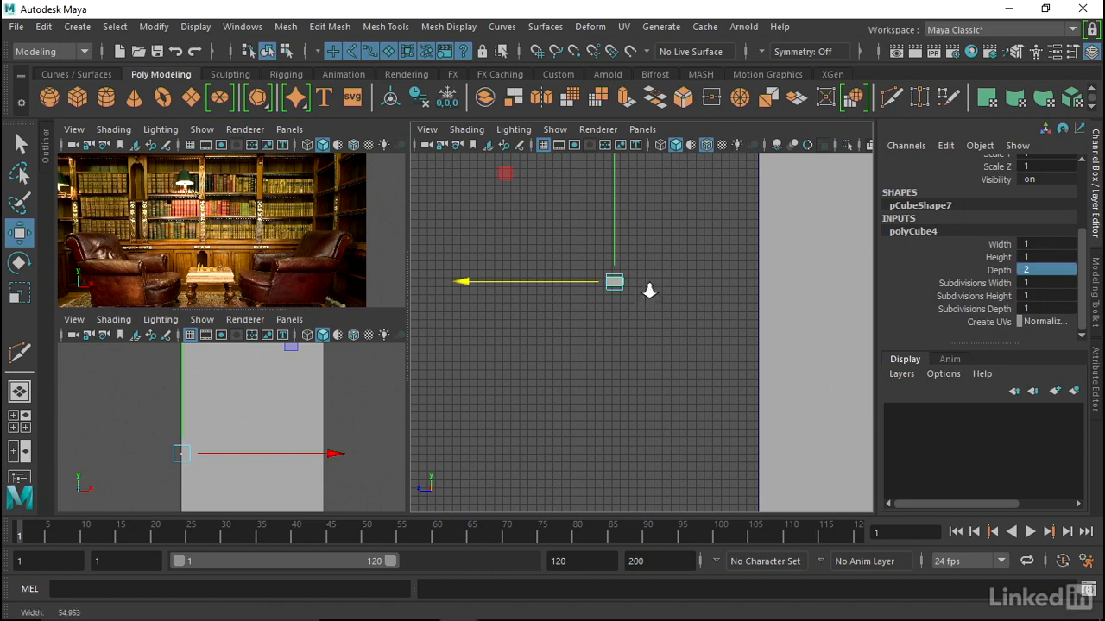
# - Scale the cube vertically to about 102.5 to form a tall strip, and check it in perspective
pyautogui.press('r')
pyautogui.click(616, 260)
pyautogui.moveTo(616, 237); pyautogui.dragTo(631, 95)
pyautogui.keyDown('alt'); pyautogui.moveTo(608, 227); pyautogui.dragTo(428, 268, button='right'); pyautogui.keyUp('alt')
pyautogui.moveTo(635, 280); pyautogui.dragTo(615, 32)
pyautogui.keyDown('alt'); pyautogui.moveTo(738, 301); pyautogui.dragTo(693, 300, button='right'); pyautogui.keyUp('alt')
pyautogui.keyDown('alt'); pyautogui.click(692, 299); pyautogui.keyUp('alt')
pyautogui.press('space')
pyautogui.click(690, 299)
pyautogui.moveTo(689, 300)
pyautogui.mouseDown()
pyautogui.moveTo(704, 270)
pyautogui.moveTo(688, 256)
pyautogui.moveTo(678, 302)
pyautogui.mouseUp()
pyautogui.scroll(3, 677, 306)
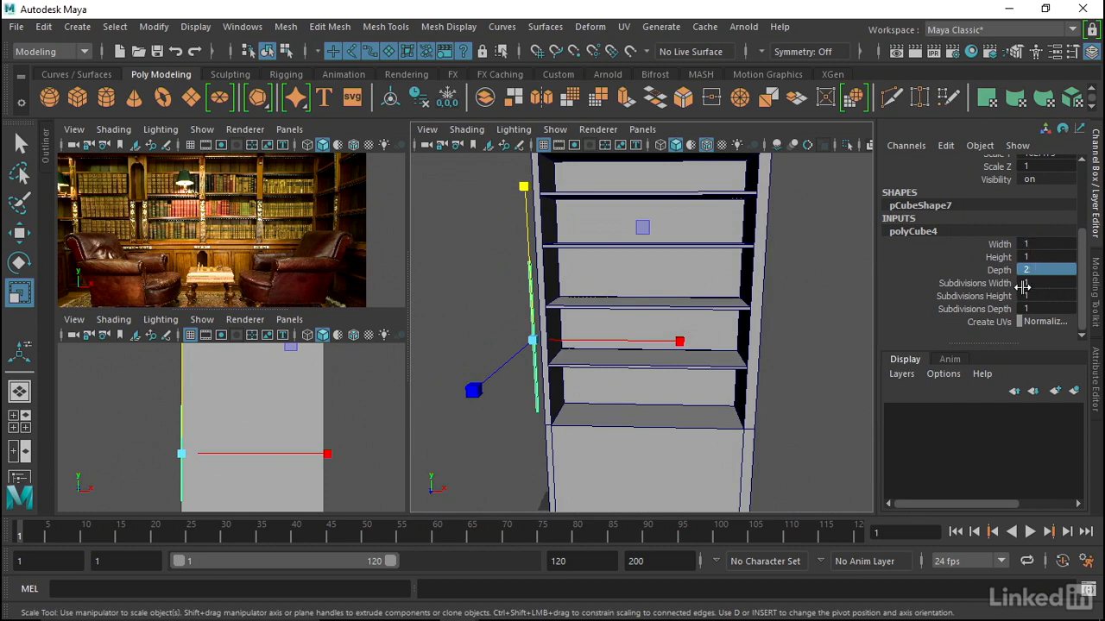
# - Set the tall strip's width to 20
pyautogui.click(1035, 244)
pyautogui.write('20')
pyautogui.press('Return')
pyautogui.keyDown('alt'); pyautogui.moveTo(501, 325); pyautogui.dragTo(535, 299); pyautogui.keyUp('alt')
pyautogui.keyDown('alt'); pyautogui.moveTo(649, 262); pyautogui.dragTo(627, 318); pyautogui.keyUp('alt')
# - In the front view, select the strip's bottom vertices and move them down to the recess's bottom edge
pyautogui.press('space')
pyautogui.keyDown('alt'); pyautogui.moveTo(635, 283); pyautogui.dragTo(660, 216, button='middle'); pyautogui.keyUp('alt')
pyautogui.keyDown('alt'); pyautogui.moveTo(423, 226); pyautogui.dragTo(506, 142, button='right'); pyautogui.keyUp('alt')
pyautogui.moveTo(500, 325); pyautogui.dragTo(711, 408)
pyautogui.keyDown('alt'); pyautogui.moveTo(674, 377); pyautogui.dragTo(703, 367, button='middle'); pyautogui.keyUp('alt')
pyautogui.keyDown('alt'); pyautogui.moveTo(702, 367); pyautogui.dragTo(736, 362, button='right'); pyautogui.keyUp('alt')
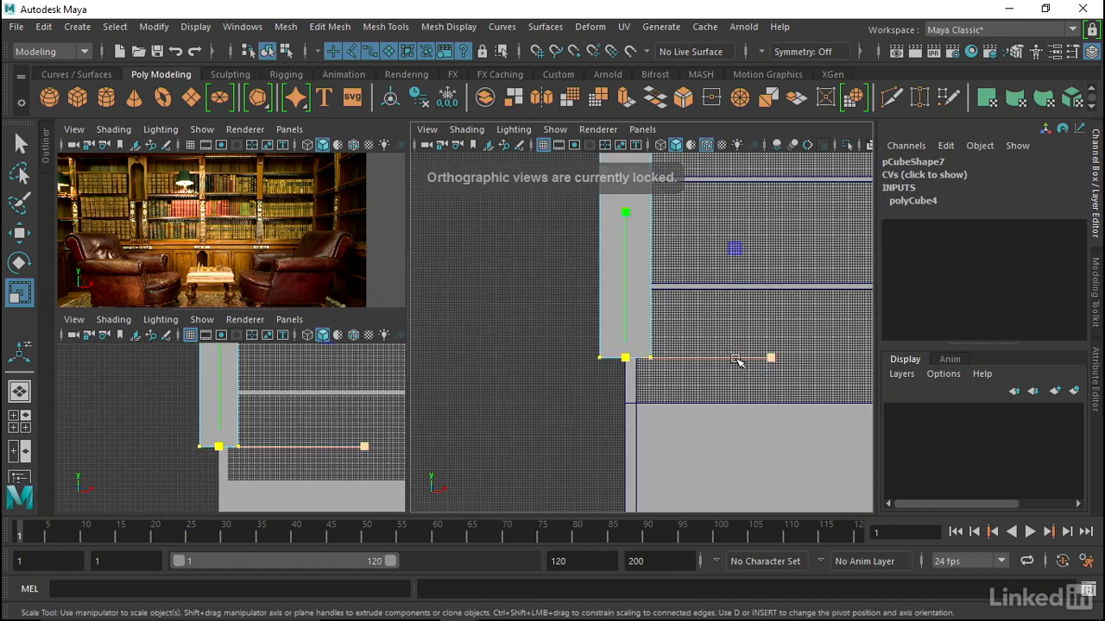
pyautogui.press('w')
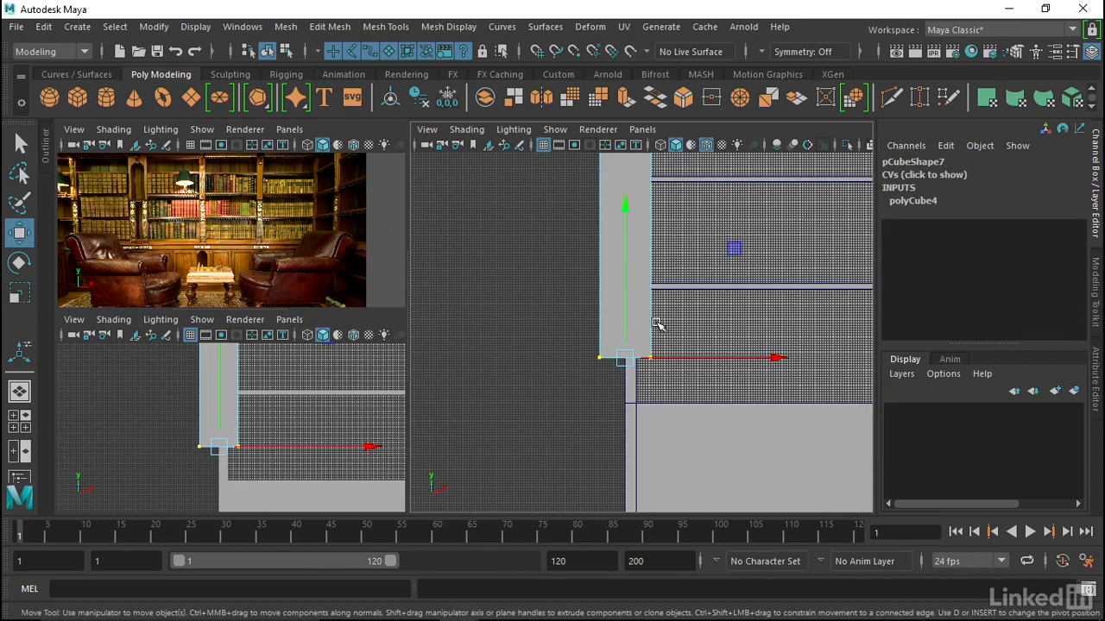
pyautogui.moveTo(625, 318); pyautogui.dragTo(634, 390)
# - Snap the strip's top vertices to the underside of the bookcase's top rail and return the strip to object mode
pyautogui.keyDown('alt'); pyautogui.moveTo(630, 268); pyautogui.dragTo(660, 505, button='middle'); pyautogui.keyUp('alt')
pyautogui.scroll(1, 639, 370)
pyautogui.moveTo(587, 337); pyautogui.dragTo(804, 406)
pyautogui.keyDown('alt'); pyautogui.moveTo(720, 364); pyautogui.dragTo(716, 365, button='middle'); pyautogui.keyUp('alt')
pyautogui.press('v')
pyautogui.moveTo(653, 345); pyautogui.dragTo(653, 207, button='middle')
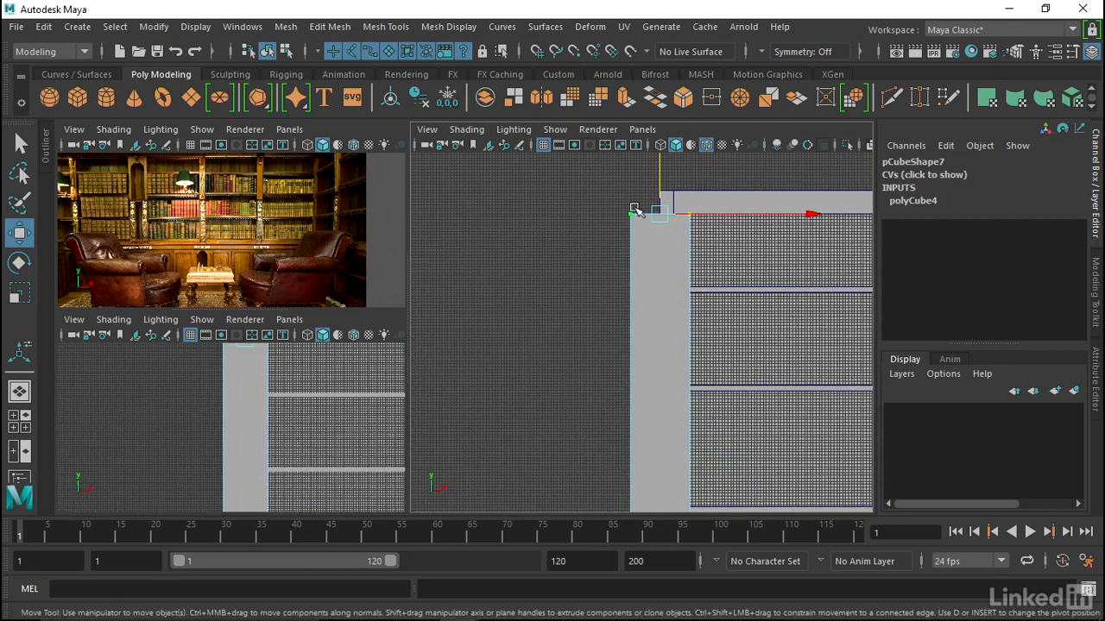
pyautogui.keyDown('alt'); pyautogui.moveTo(806, 197); pyautogui.dragTo(614, 198, button='middle'); pyautogui.keyUp('alt')
pyautogui.scroll(-1, 604, 252)
pyautogui.keyDown('alt'); pyautogui.moveTo(592, 257); pyautogui.dragTo(555, 186, button='middle'); pyautogui.keyUp('alt')
pyautogui.scroll(-3, 570, 250)
pyautogui.moveTo(562, 227); pyautogui.dragTo(604, 116, button='right')
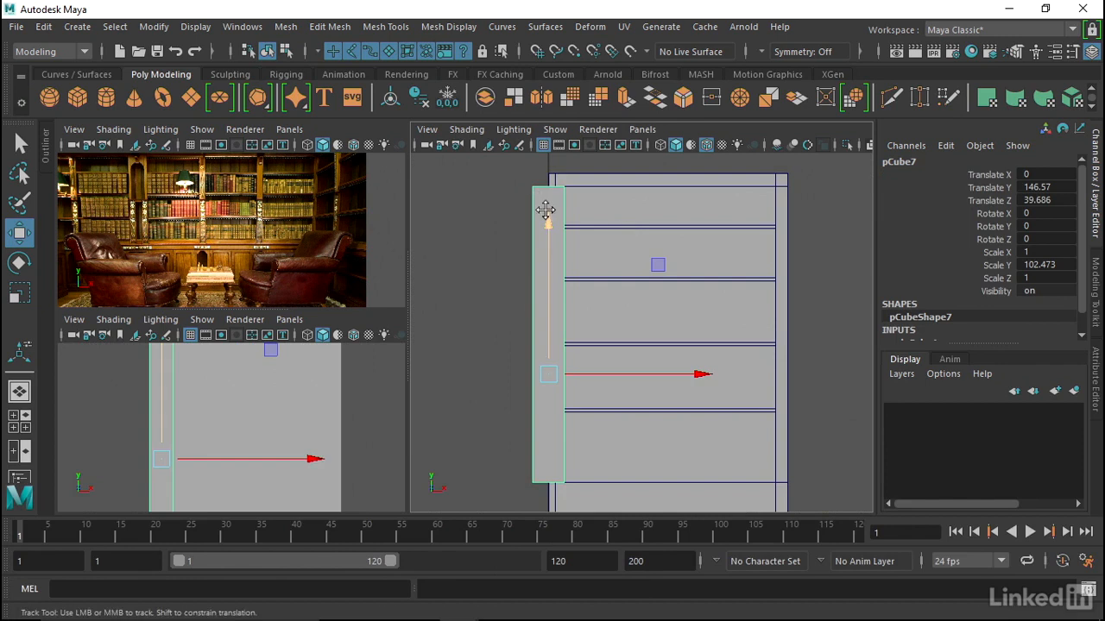
pyautogui.keyDown('alt'); pyautogui.moveTo(547, 210); pyautogui.dragTo(535, 200, button='middle'); pyautogui.keyUp('alt')
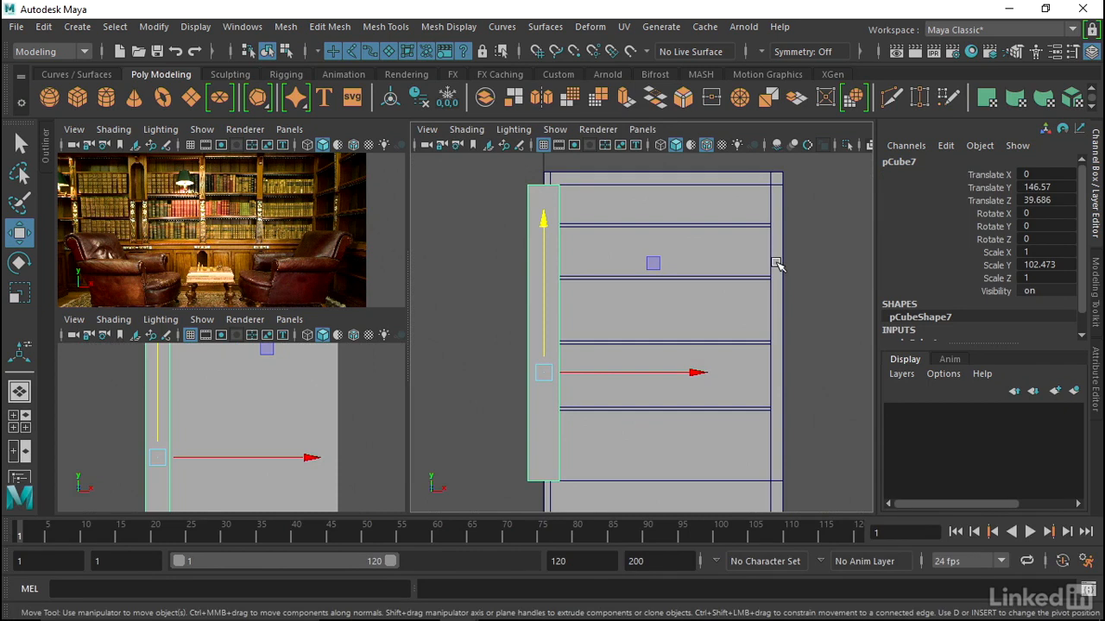
# - Duplicate the vertical strip onto the bookcase's right side and set the copy's X scale to 0.5
pyautogui.hotkey('ctrl', 'd')
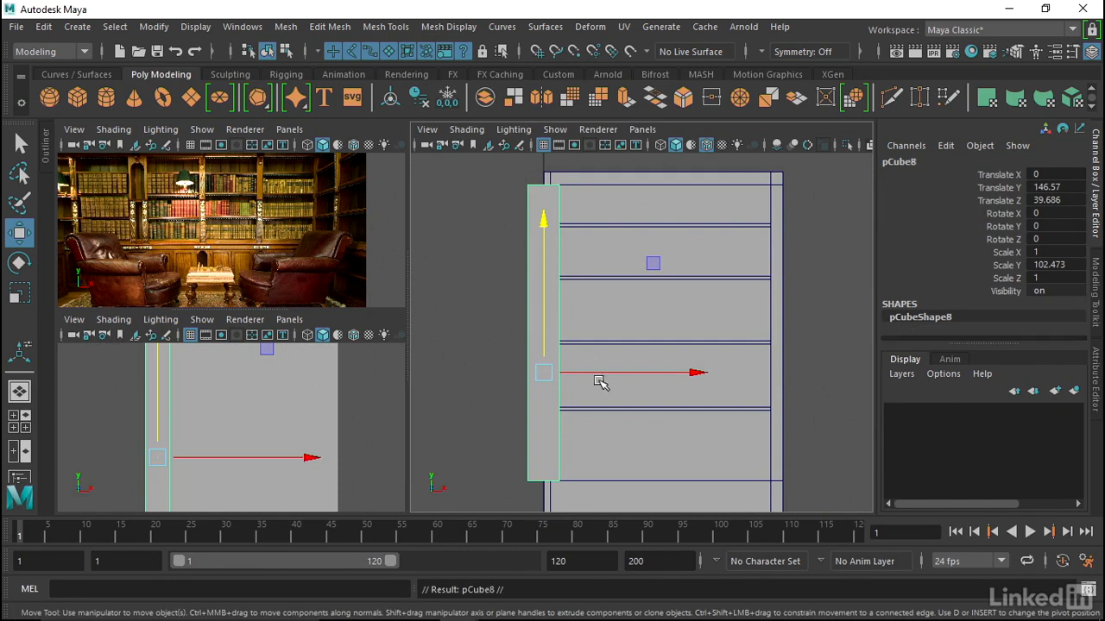
pyautogui.moveTo(587, 372); pyautogui.dragTo(811, 390)
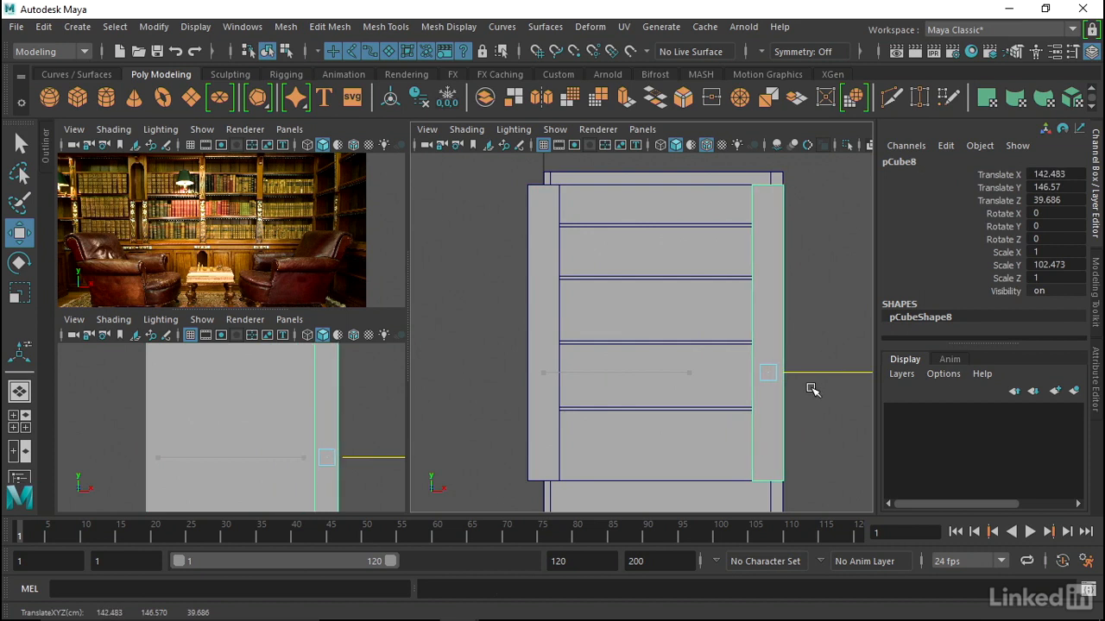
pyautogui.click(1046, 251)
pyautogui.write('.5')
pyautogui.press('Return')
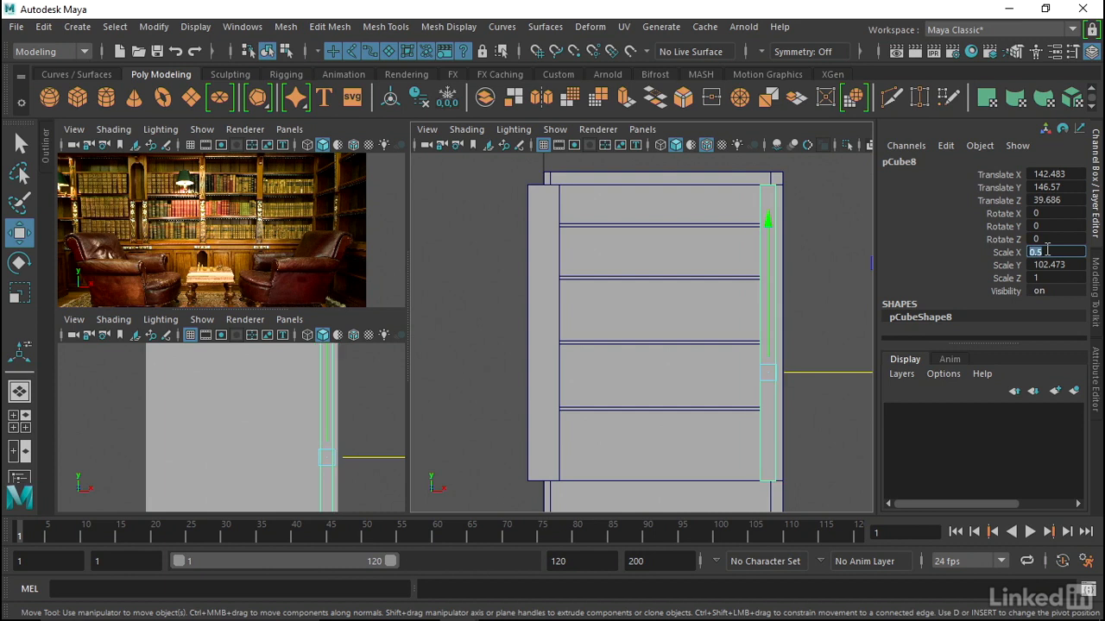
# - Align the half-width strip with the bookcase's outer right edge, at about 147.1 in X, and return to perspective
pyautogui.keyDown('alt'); pyautogui.moveTo(701, 314); pyautogui.dragTo(596, 317, button='middle'); pyautogui.keyUp('alt')
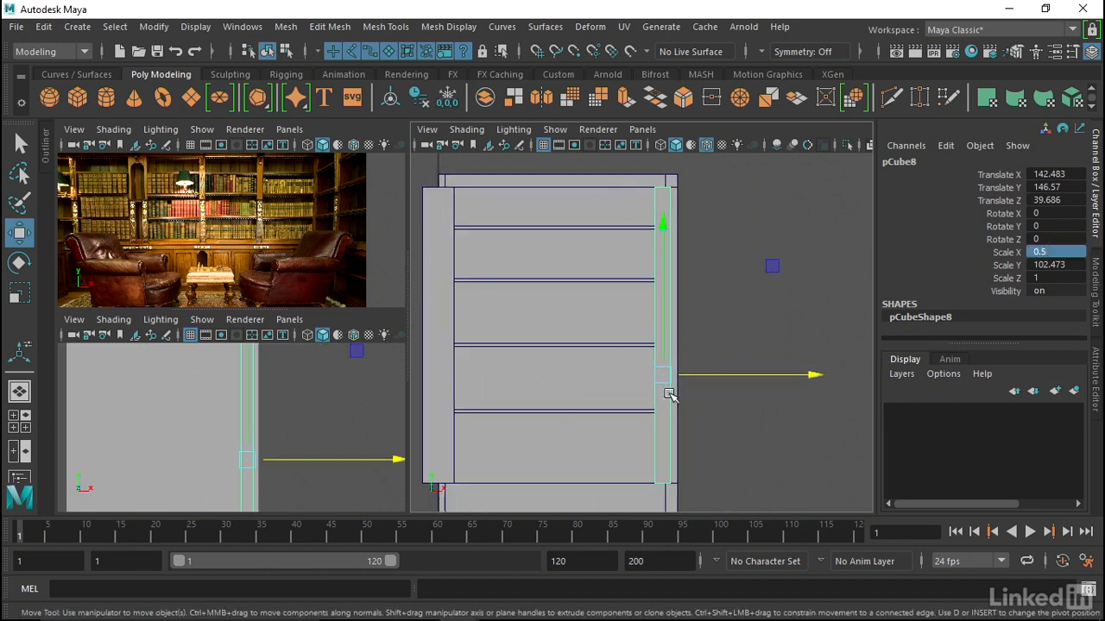
pyautogui.moveTo(690, 380); pyautogui.dragTo(696, 376)
pyautogui.keyDown('alt'); pyautogui.moveTo(648, 231); pyautogui.dragTo(685, 186, button='right'); pyautogui.keyUp('alt')
pyautogui.keyDown('alt'); pyautogui.moveTo(685, 187); pyautogui.dragTo(662, 257, button='middle'); pyautogui.keyUp('alt')
pyautogui.press('space')
pyautogui.moveTo(662, 257); pyautogui.dragTo(661, 223)
pyautogui.keyDown('alt'); pyautogui.moveTo(695, 234); pyautogui.dragTo(664, 368, button='right'); pyautogui.keyUp('alt')
pyautogui.keyDown('alt'); pyautogui.moveTo(634, 207); pyautogui.dragTo(628, 347, button='middle'); pyautogui.keyUp('alt')
pyautogui.keyDown('alt'); pyautogui.moveTo(628, 347); pyautogui.dragTo(553, 294, button='right'); pyautogui.keyUp('alt')
pyautogui.keyDown('alt'); pyautogui.moveTo(554, 294); pyautogui.dragTo(622, 282); pyautogui.keyUp('alt')
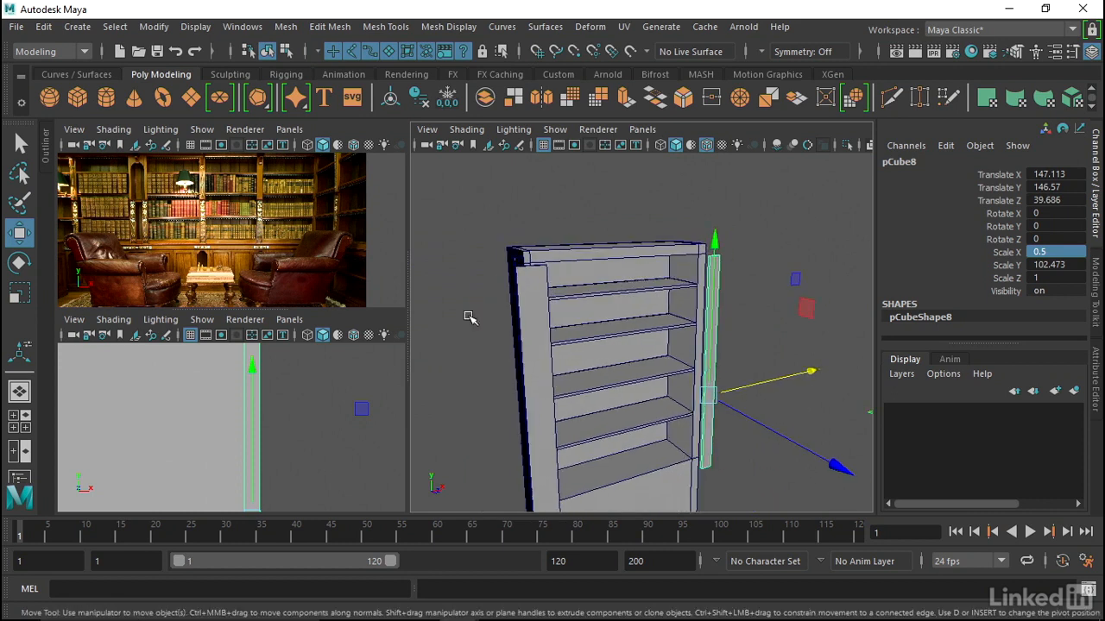
# - Select both vertical strips and, in the side view, move them back flush against the bookcase's front face, at about 23.5 in Z
pyautogui.keyDown('shift'); pyautogui.click(532, 309); pyautogui.keyUp('shift')
pyautogui.press('space')
pyautogui.moveTo(537, 310); pyautogui.dragTo(609, 324)
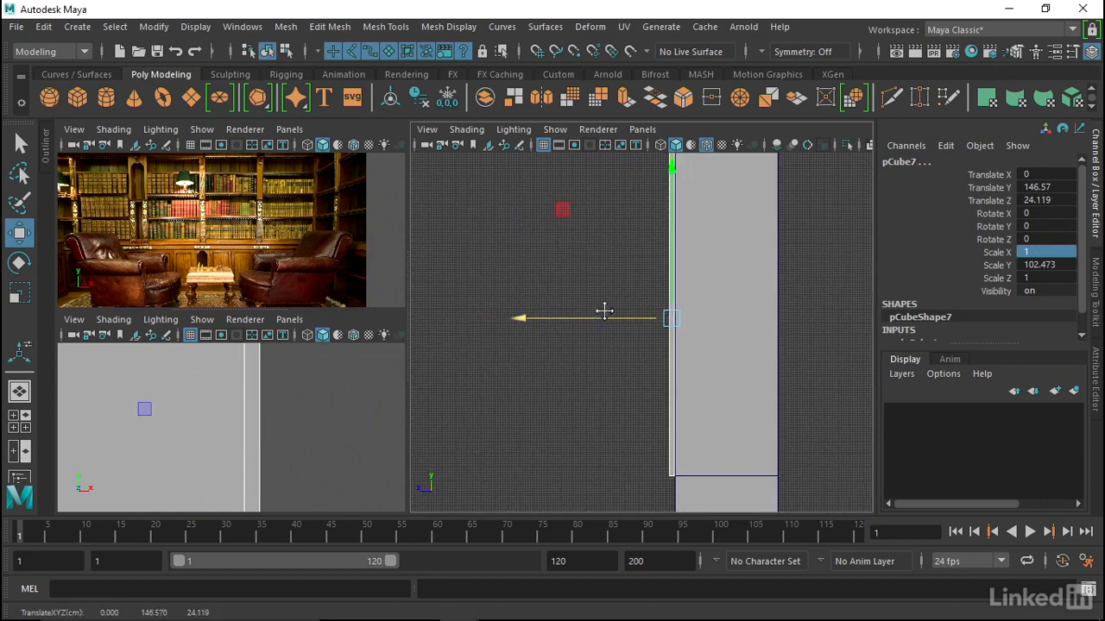
pyautogui.keyDown('alt'); pyautogui.moveTo(608, 321); pyautogui.dragTo(580, 287, button='middle'); pyautogui.keyUp('alt')
pyautogui.keyDown('alt'); pyautogui.moveTo(580, 287); pyautogui.dragTo(612, 259, button='right'); pyautogui.keyUp('alt')
pyautogui.keyDown('alt'); pyautogui.moveTo(612, 259); pyautogui.dragTo(583, 291, button='middle'); pyautogui.keyUp('alt')
pyautogui.keyDown('alt'); pyautogui.moveTo(583, 292); pyautogui.dragTo(630, 285, button='right'); pyautogui.keyUp('alt')
pyautogui.keyDown('alt'); pyautogui.moveTo(582, 279); pyautogui.dragTo(593, 307, button='middle'); pyautogui.keyUp('alt')
pyautogui.keyDown('alt'); pyautogui.moveTo(593, 307); pyautogui.dragTo(734, 354, button='right'); pyautogui.keyUp('alt')
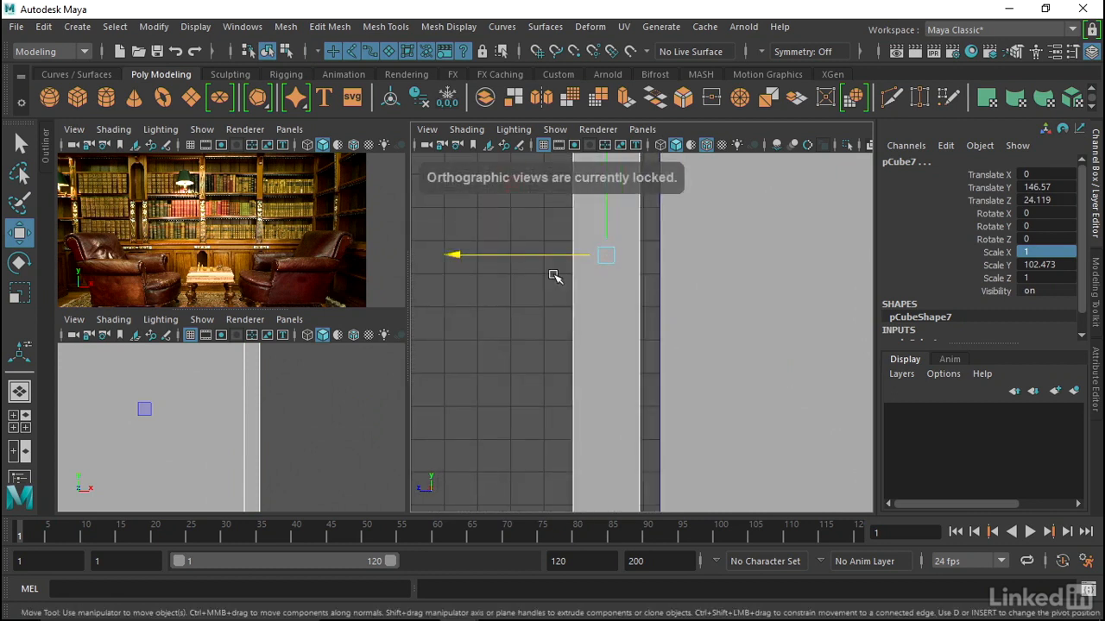
pyautogui.moveTo(544, 257); pyautogui.dragTo(564, 263)
pyautogui.keyDown('alt'); pyautogui.moveTo(668, 256); pyautogui.dragTo(388, 271, button='right'); pyautogui.keyUp('alt')
pyautogui.keyDown('alt'); pyautogui.moveTo(688, 300); pyautogui.dragTo(349, 261, button='right'); pyautogui.keyUp('alt')
# - Examine the two vertical trim strips on the bookcase's front in the perspective view
pyautogui.press('space')
pyautogui.moveTo(565, 288); pyautogui.dragTo(565, 244)
pyautogui.keyDown('alt'); pyautogui.moveTo(595, 266); pyautogui.dragTo(513, 280); pyautogui.keyUp('alt')
pyautogui.keyDown('alt'); pyautogui.moveTo(514, 280); pyautogui.dragTo(504, 293, button='right'); pyautogui.keyUp('alt')
pyautogui.keyDown('alt'); pyautogui.moveTo(536, 300); pyautogui.dragTo(540, 266, button='middle'); pyautogui.keyUp('alt')
pyautogui.keyDown('alt'); pyautogui.moveTo(540, 267); pyautogui.dragTo(552, 261); pyautogui.keyUp('alt')
pyautogui.moveTo(584, 247); pyautogui.dragTo(666, 116, button='right')
pyautogui.keyDown('alt'); pyautogui.moveTo(795, 265); pyautogui.dragTo(777, 286); pyautogui.keyUp('alt')
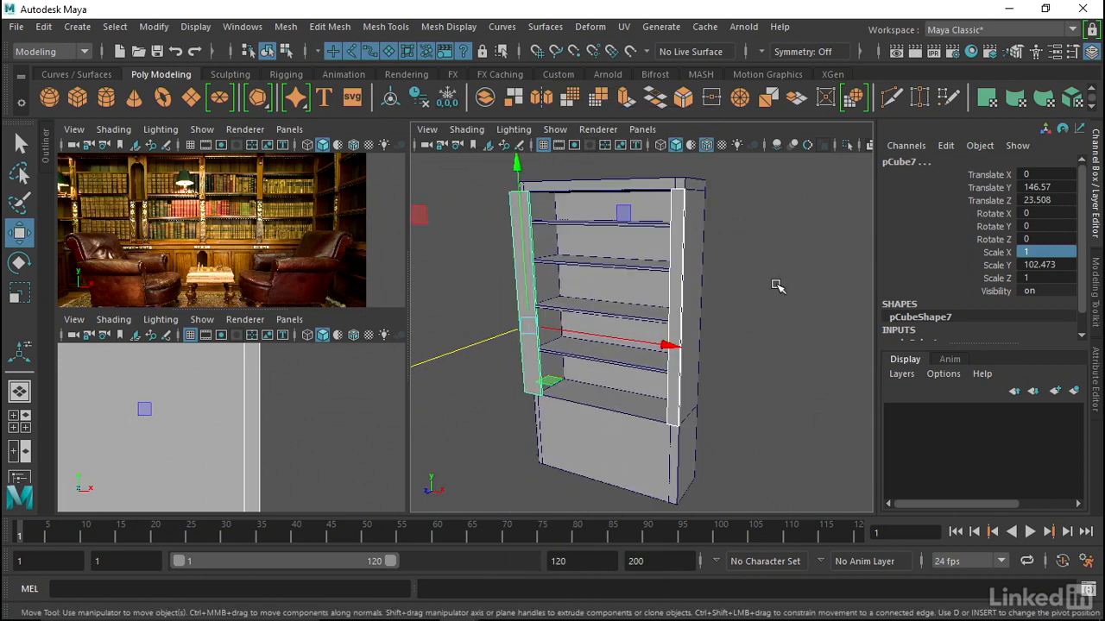